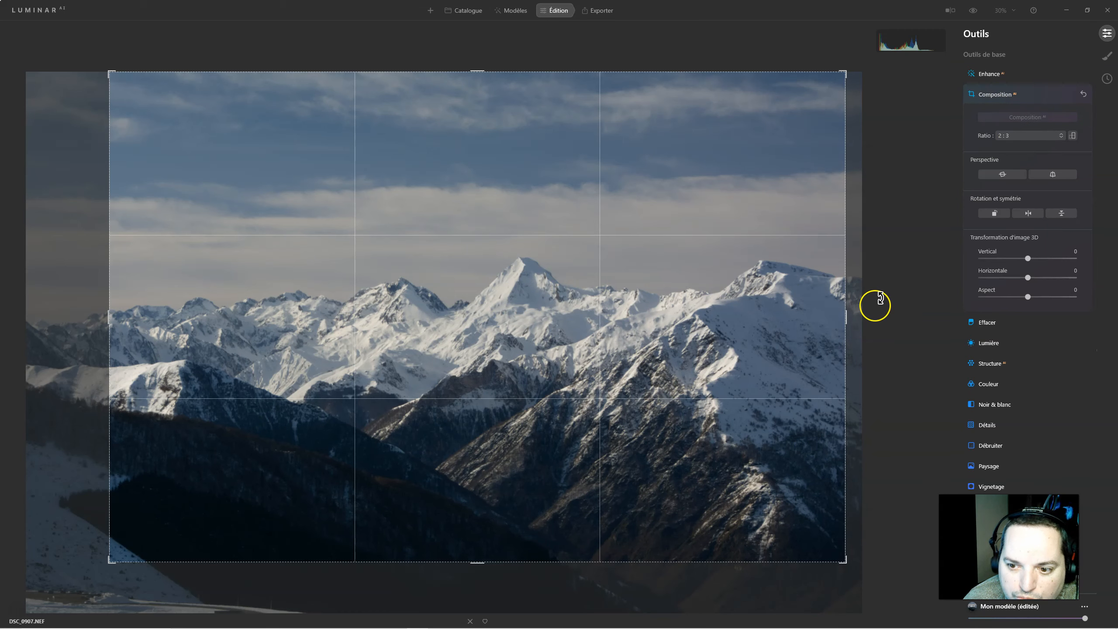
- Reframe the photo with a tighter 2:3 crop around the snowy peaks, excluding the snowy road area, and apply it
drag(528, 353, 430, 333)
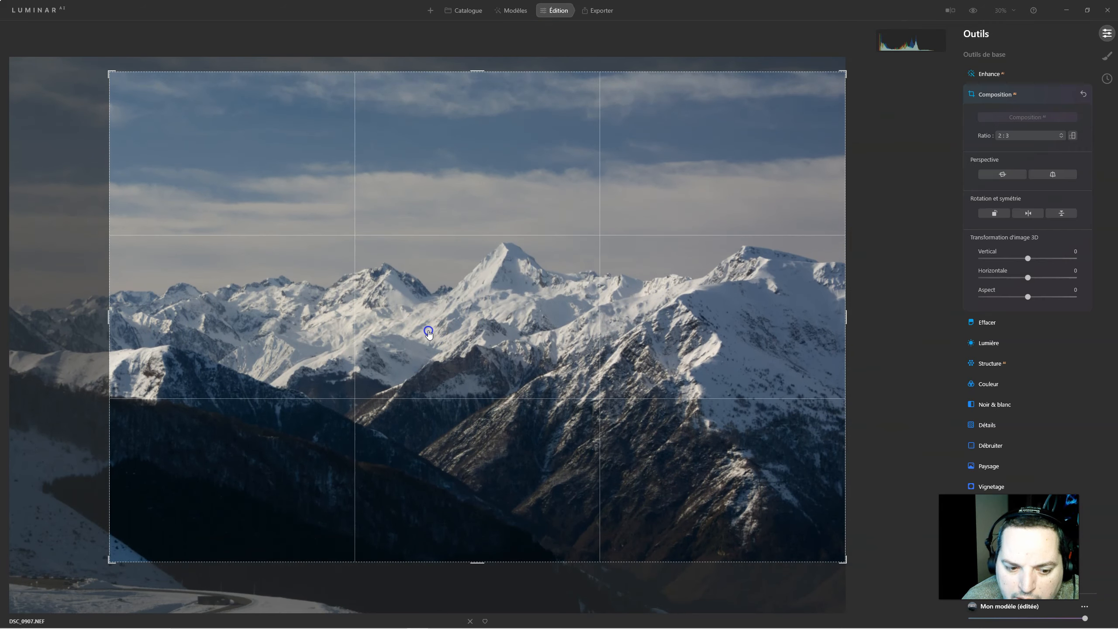
drag(109, 316, 136, 319)
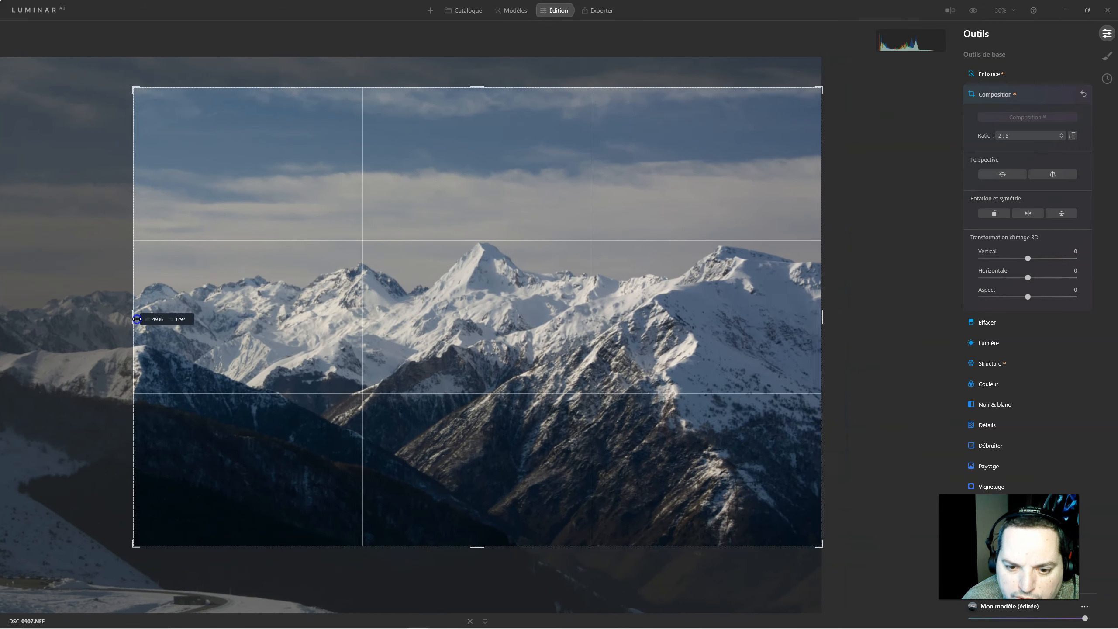
drag(434, 358, 443, 333)
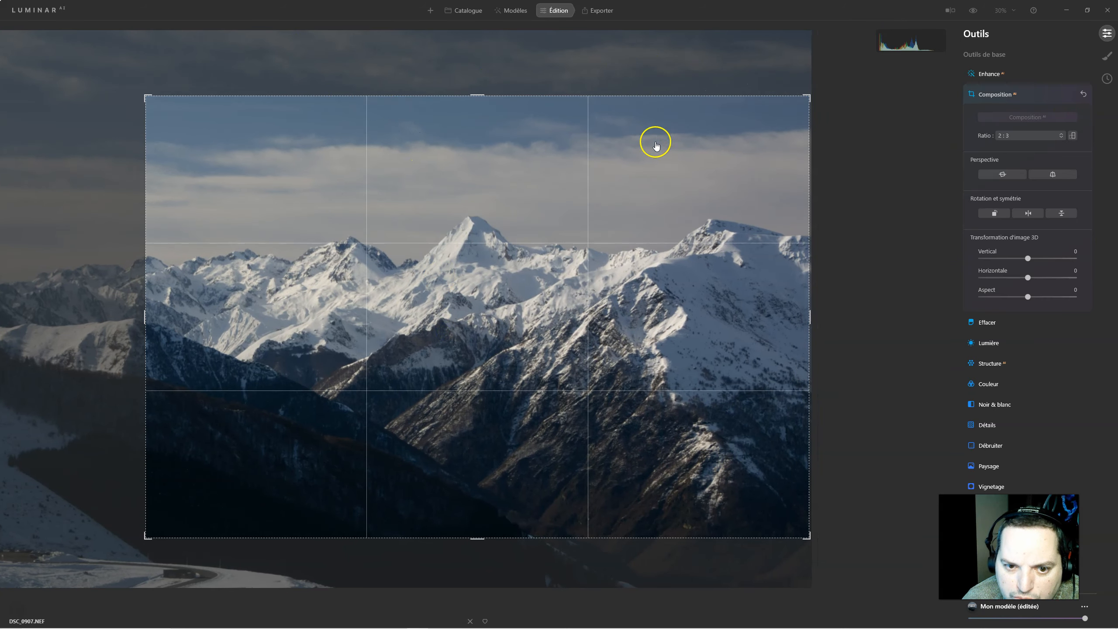
mouse_move(609, 486)
mouse_down()
mouse_move(624, 469)
mouse_move(618, 494)
mouse_up()
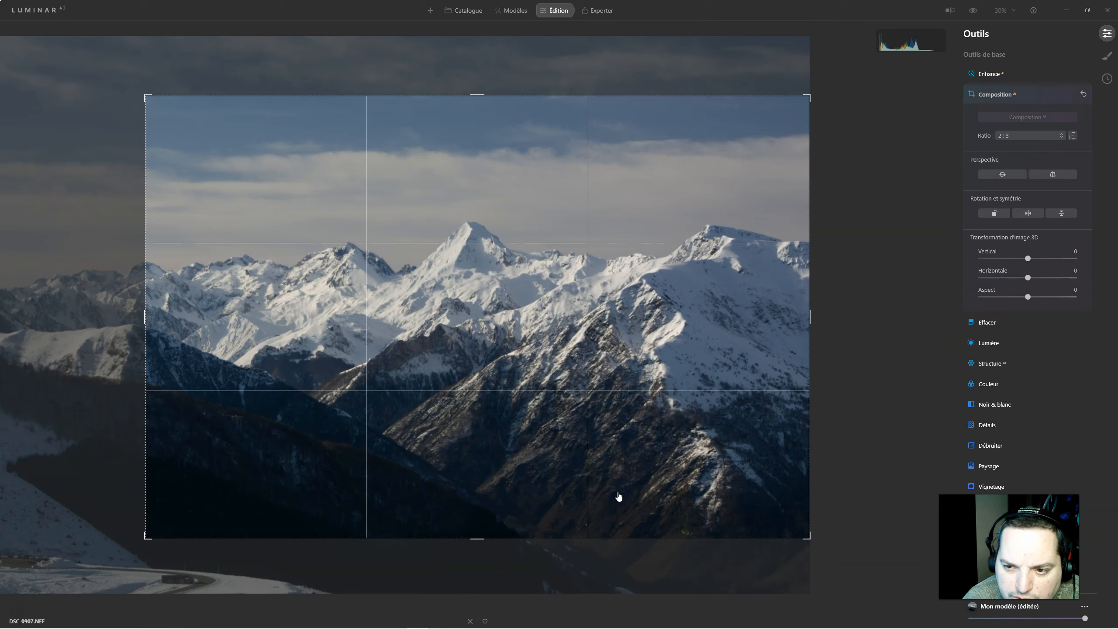
key(Return)
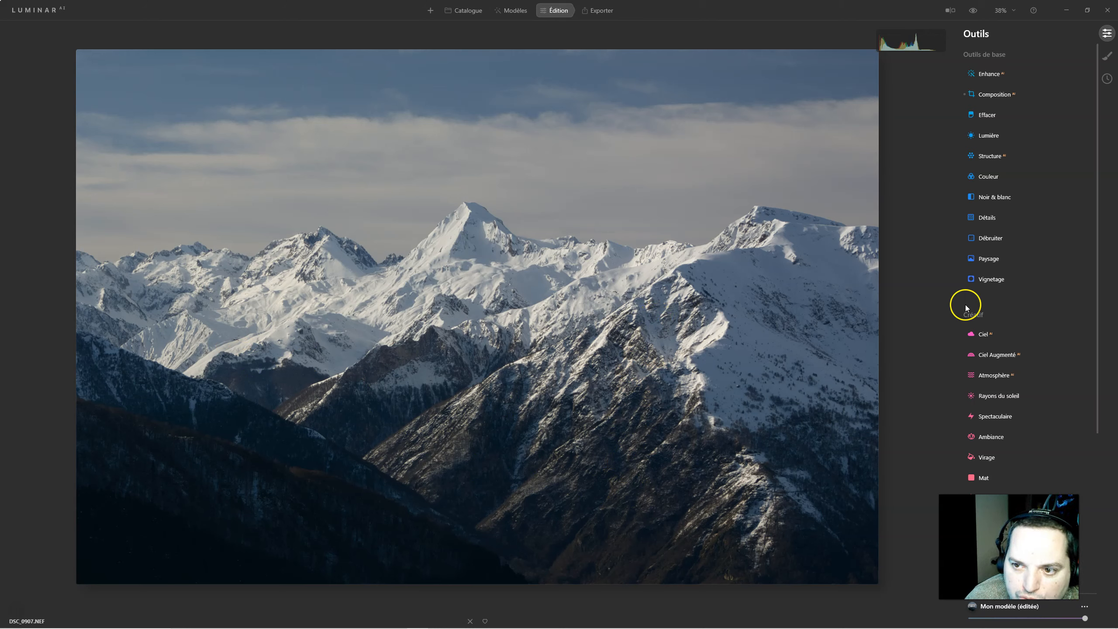
- In Enhance, set Accent to 55 and Embellisseur de Ciel to 21
click(995, 76)
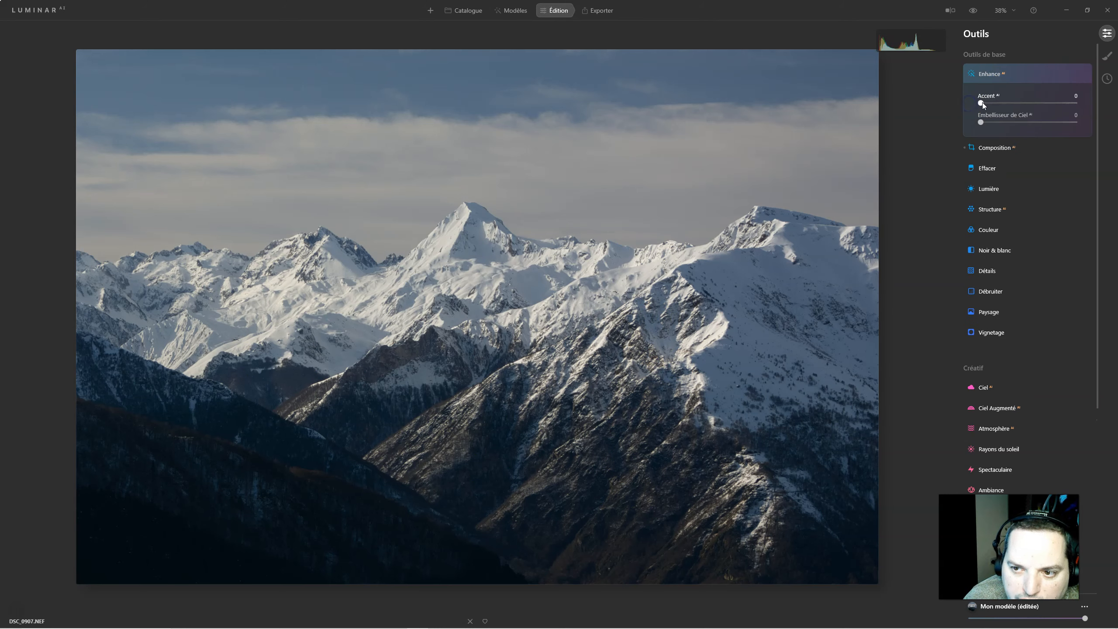
drag(981, 102, 1035, 106)
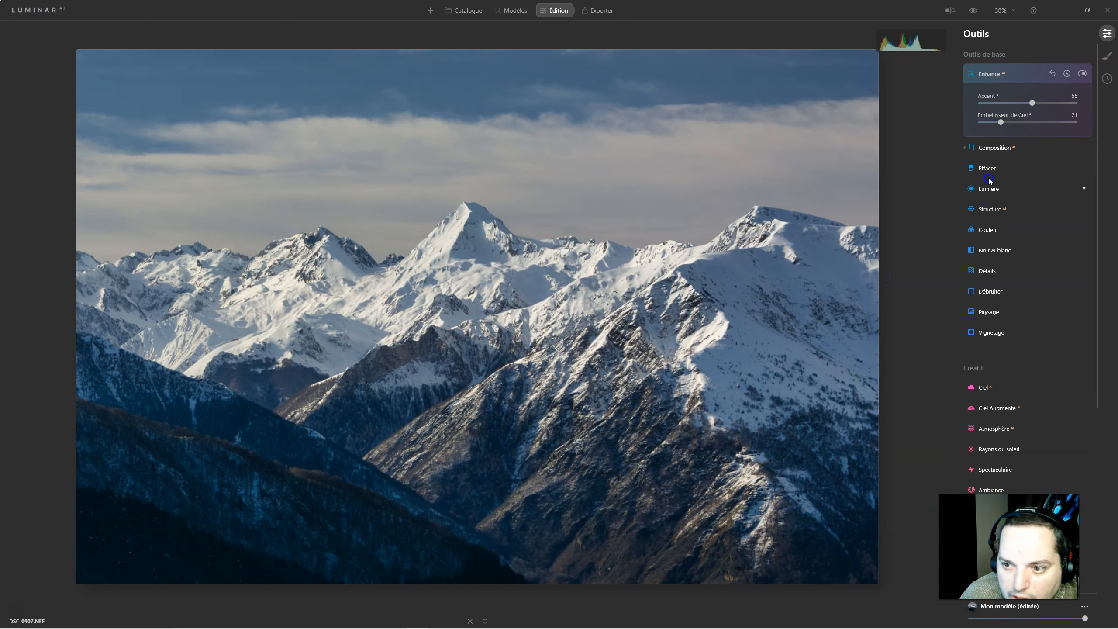
- In Lumière, set the white balance temperature to 6274 and Ombres to 15
click(988, 192)
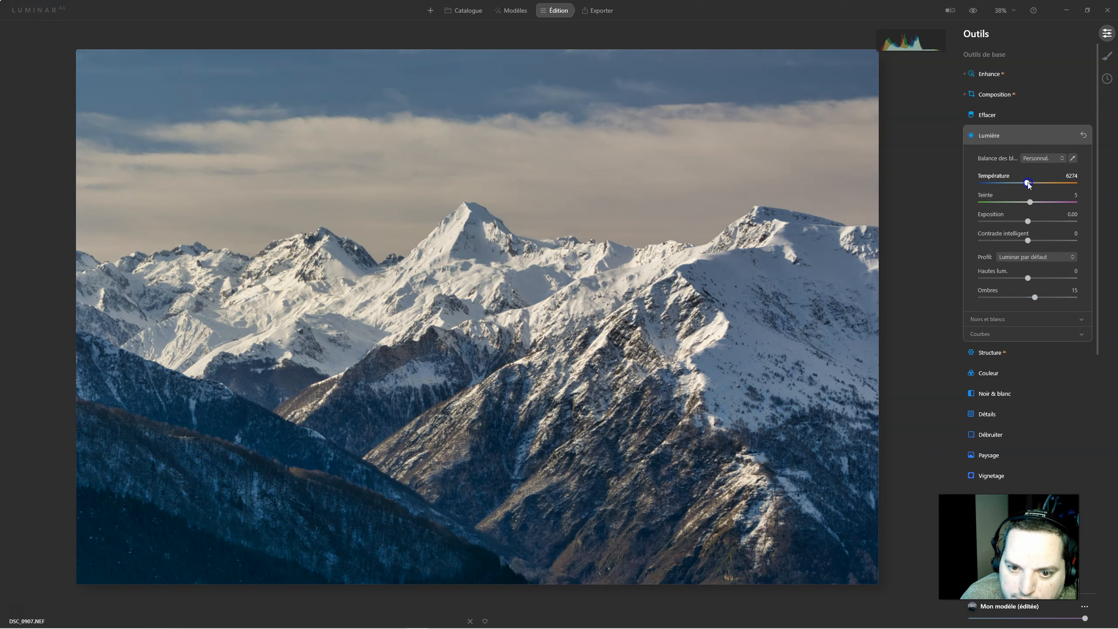
click(1027, 206)
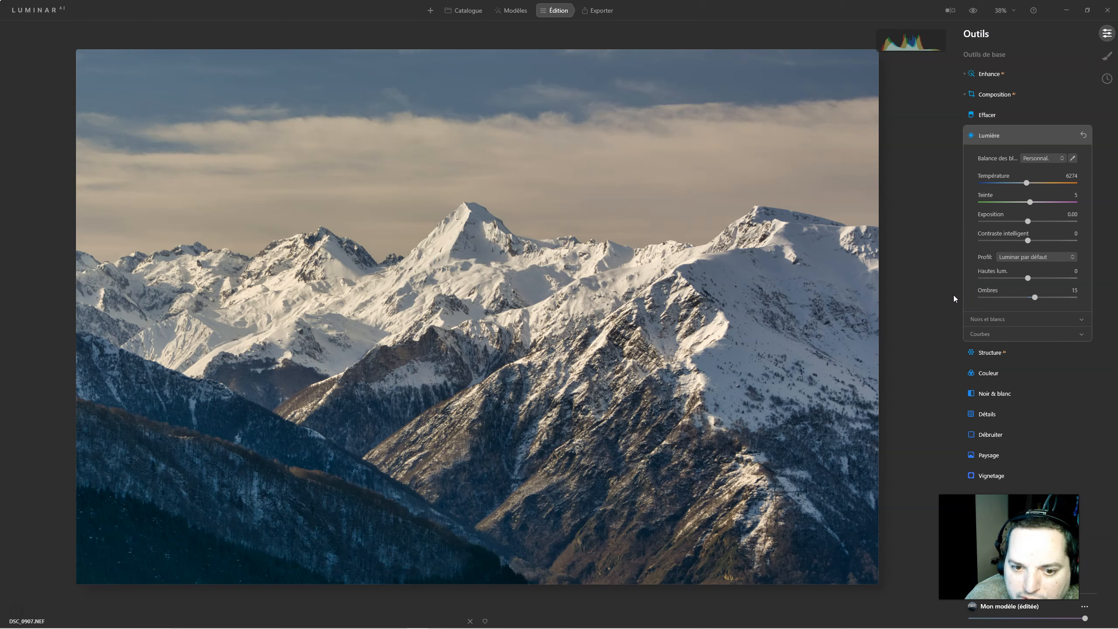
- Compare the edited photo with the original several times, and close the Lumière settings
click(973, 9)
click(974, 10)
click(974, 10)
click(973, 10)
click(974, 10)
click(974, 9)
click(973, 9)
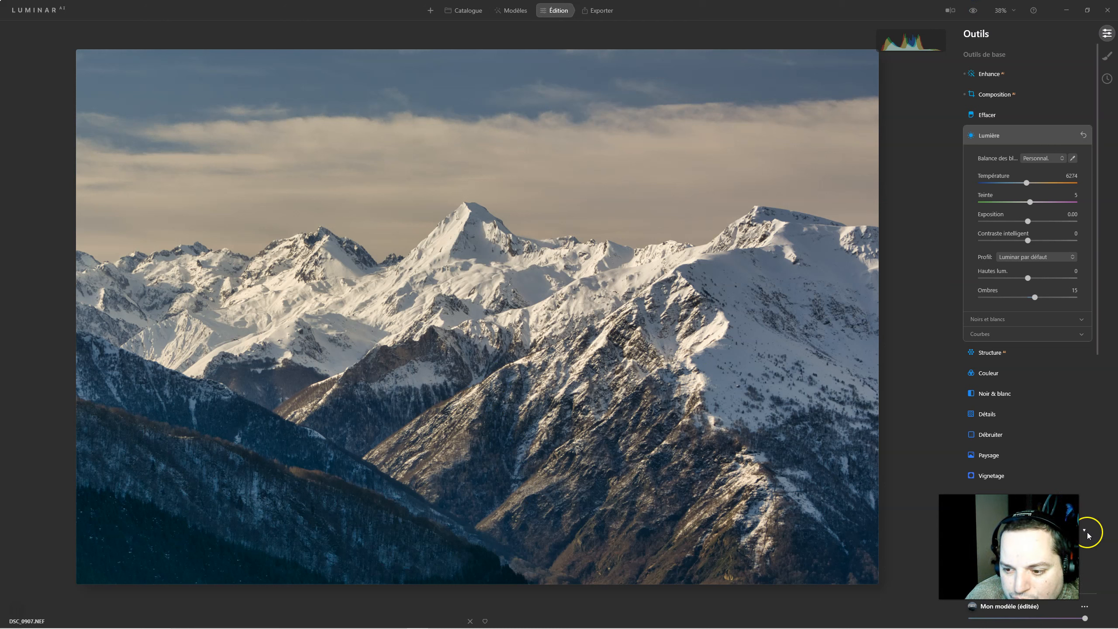
click(997, 140)
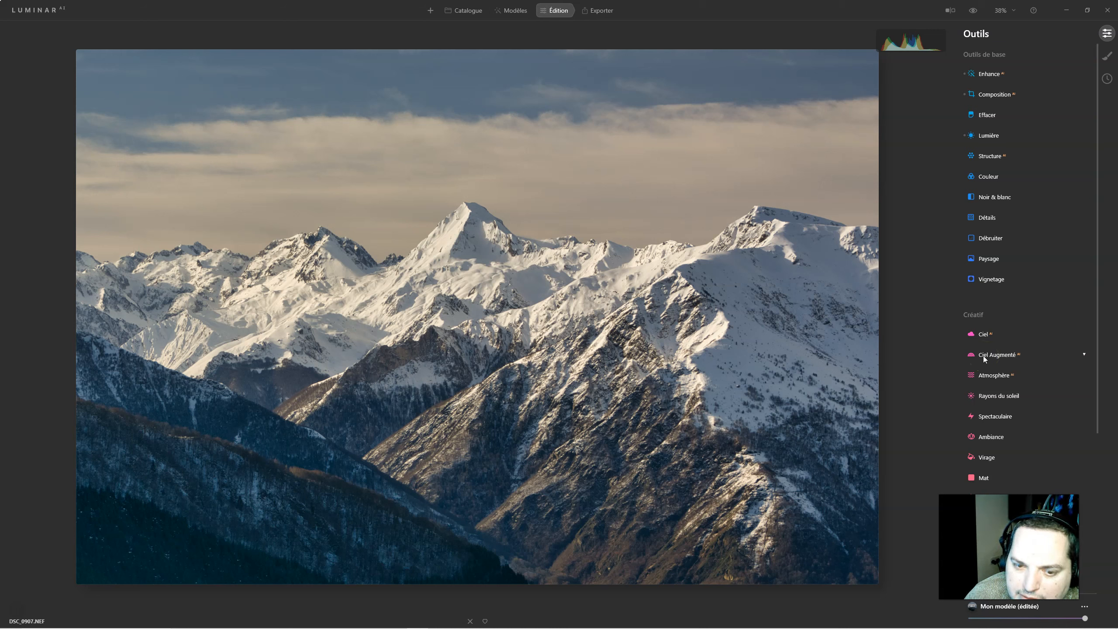
- In Structure, set Quantité to 33 to strengthen the mountain detail
click(985, 151)
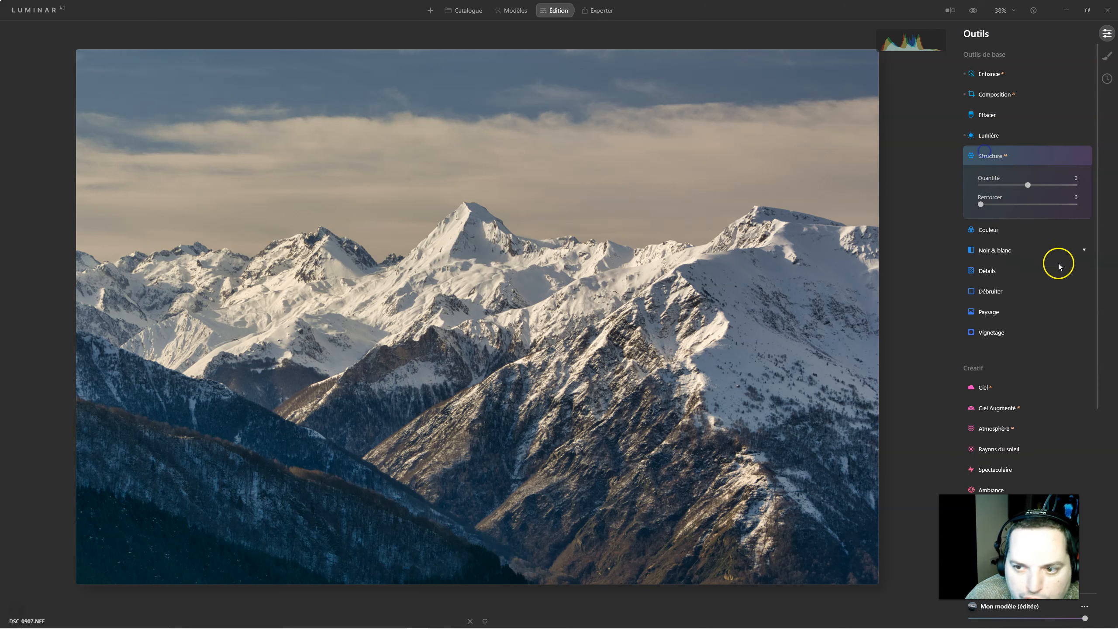
drag(1027, 185, 1041, 191)
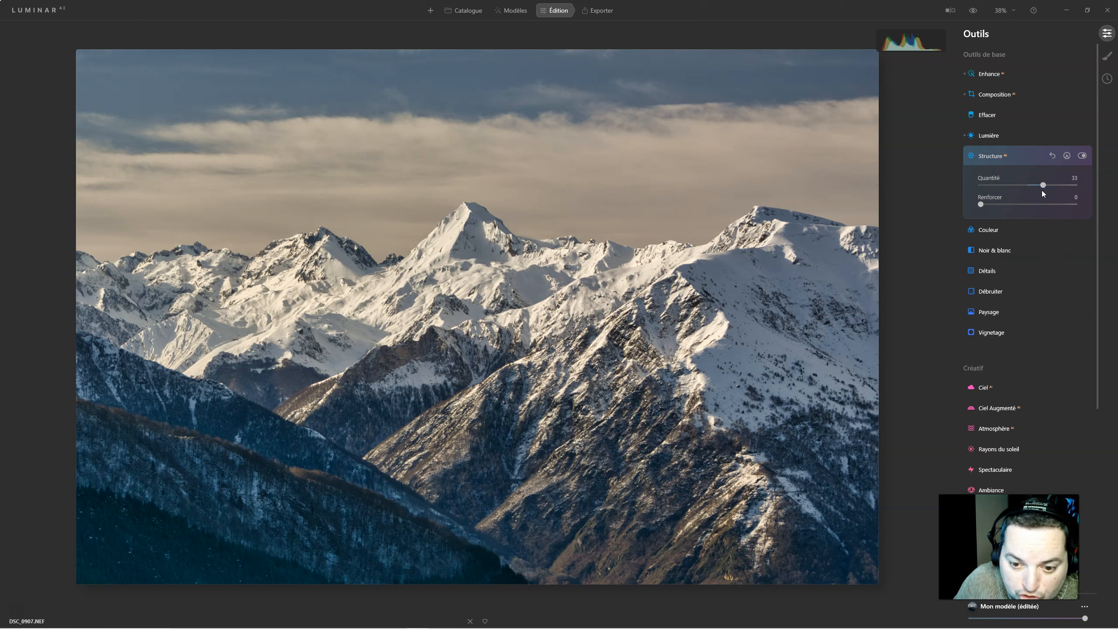
click(1046, 187)
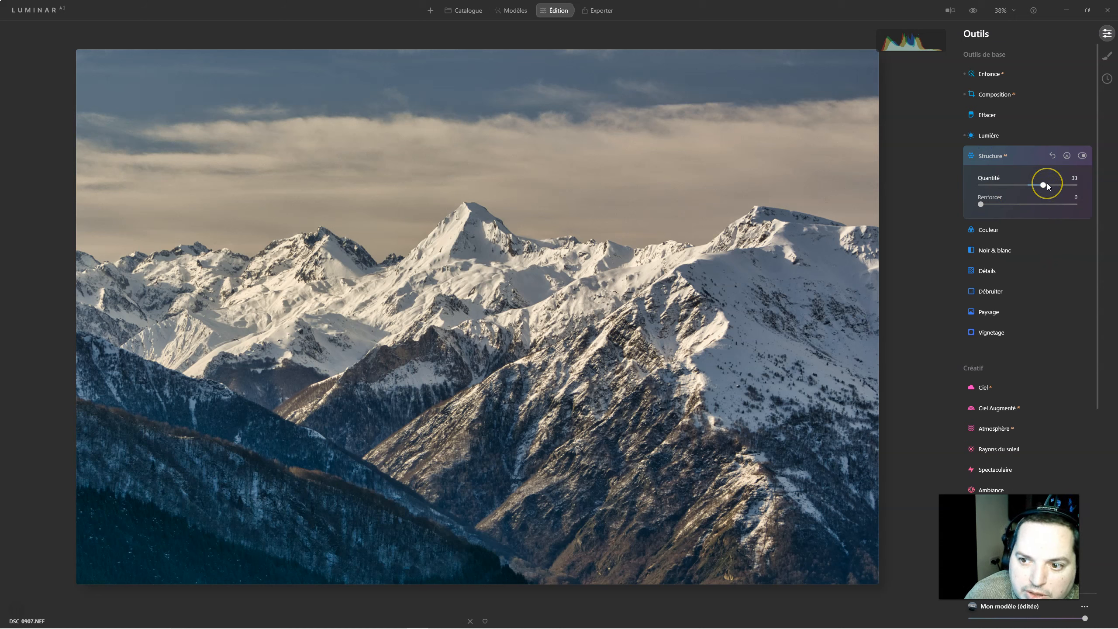
click(986, 156)
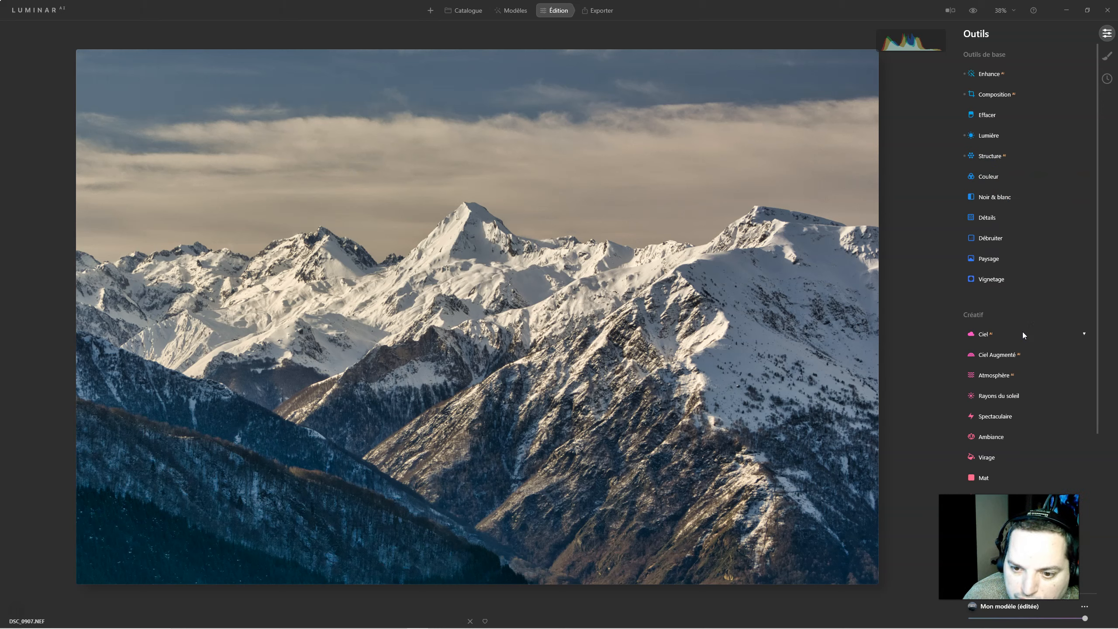
- Compare the original and edited photo, including with a split before/after view swept across the mountains
click(973, 10)
click(972, 12)
click(949, 12)
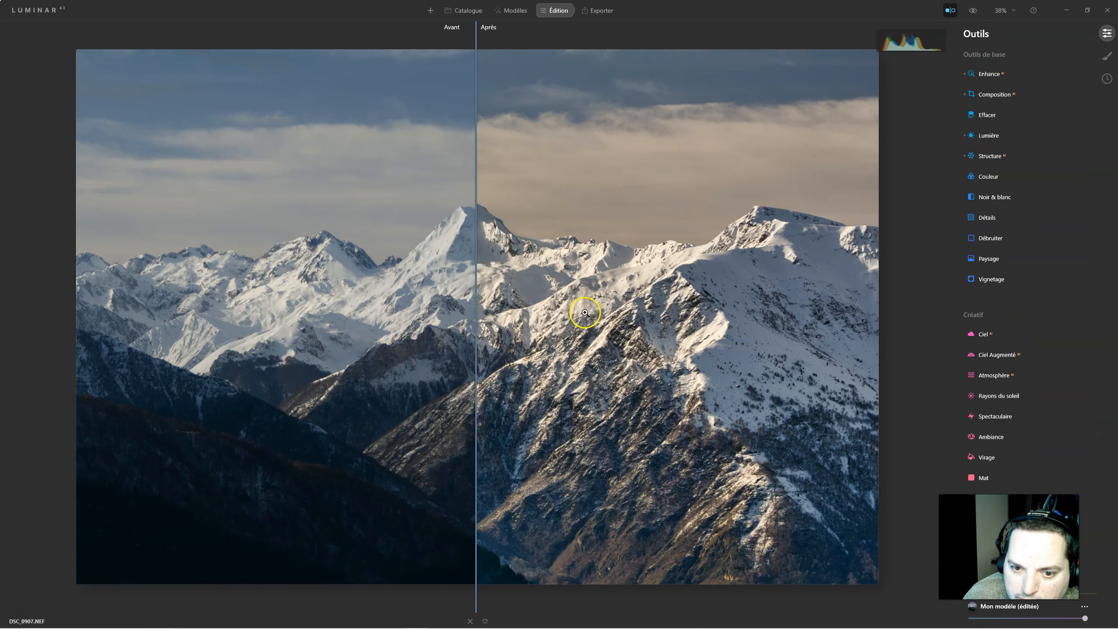
drag(475, 307, 117, 299)
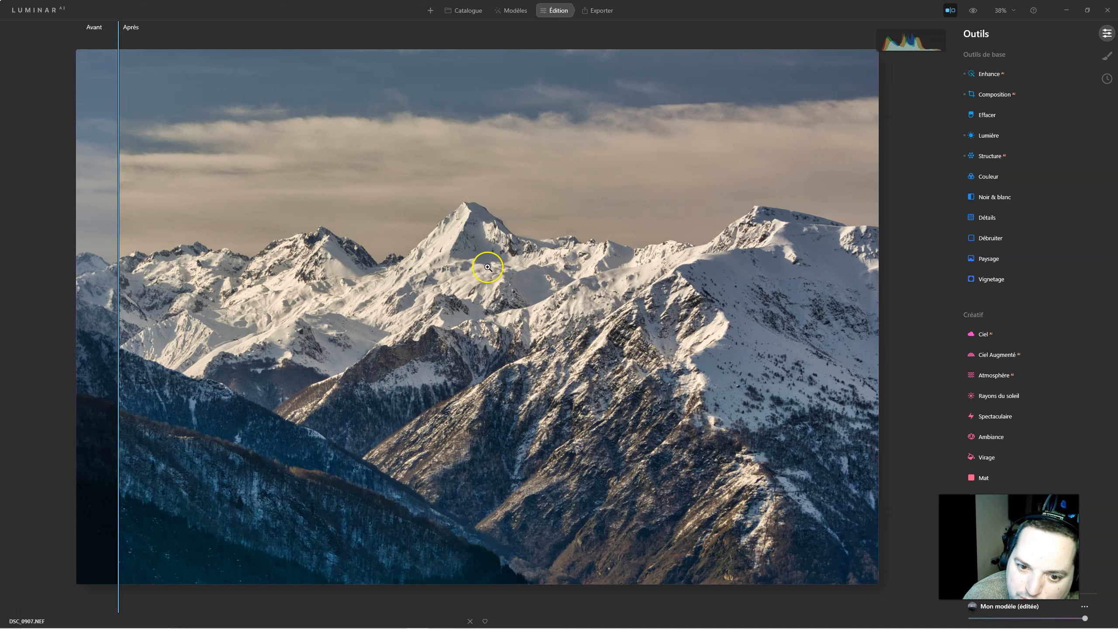
click(951, 10)
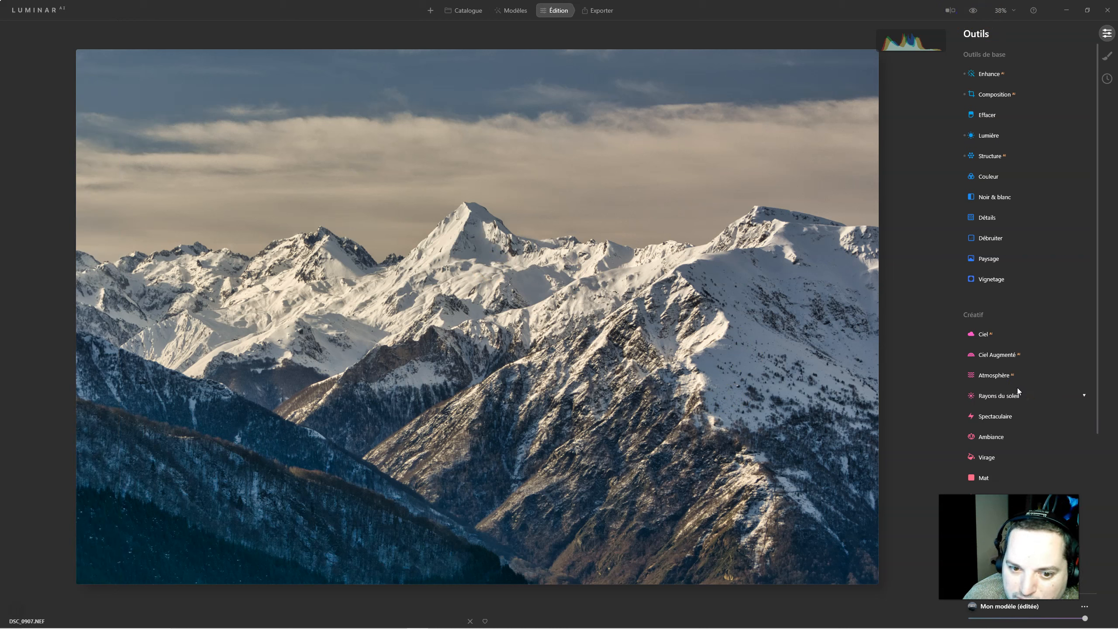
- In Harmonie de couleurs, set Éclat to 7
scroll(1017, 388, down, 2)
scroll(1017, 388, down, 5)
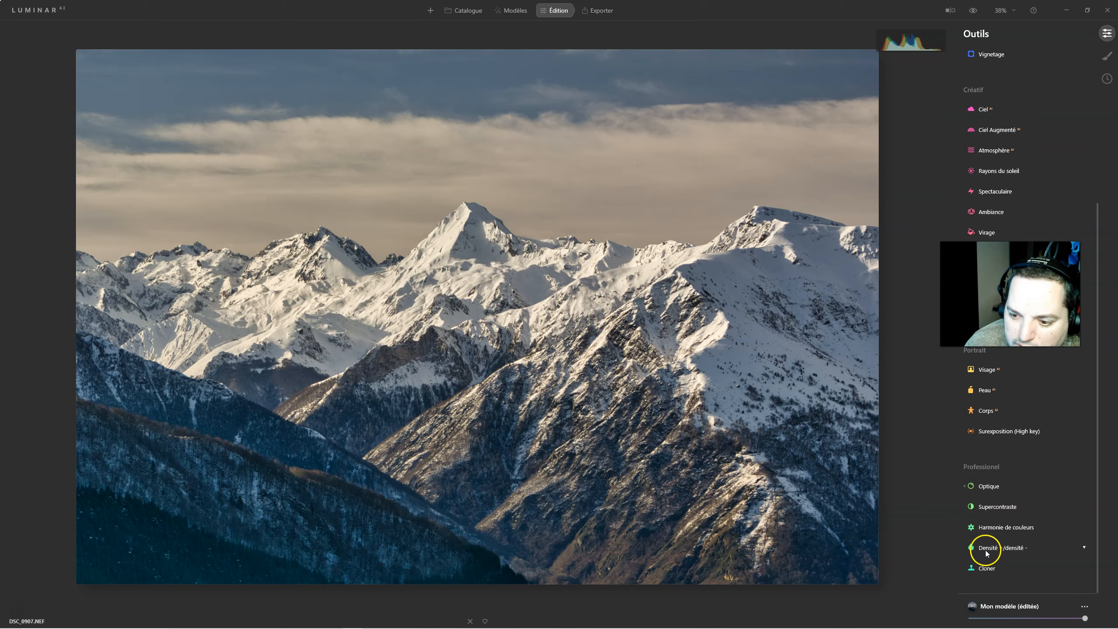
click(990, 528)
mouse_move(1028, 497)
mouse_down()
mouse_move(1042, 497)
mouse_move(1031, 498)
mouse_up()
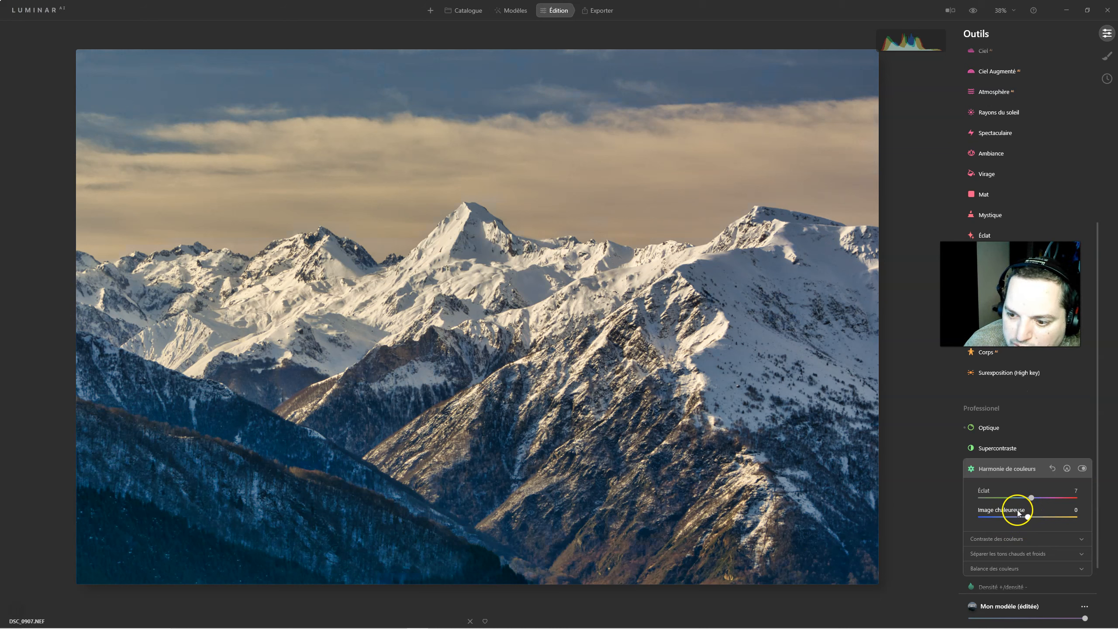
click(992, 467)
- In Supercontraste, set highlight contrast to 27, midtone contrast to 31 and shadow contrast to 28
click(991, 507)
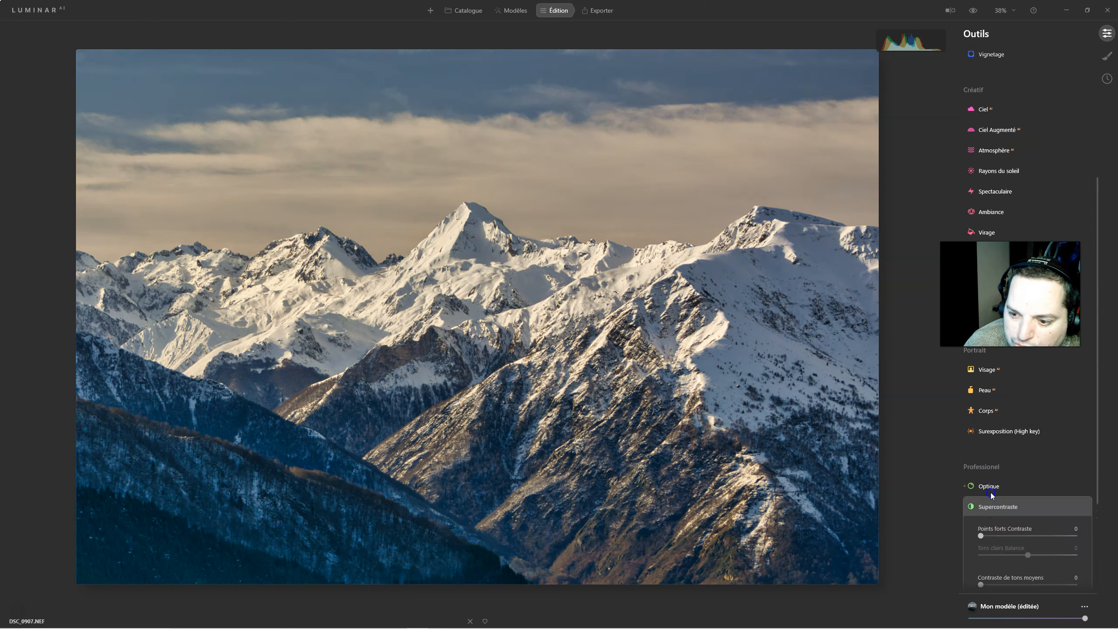
drag(981, 444, 1005, 444)
drag(980, 493, 1010, 493)
drag(981, 542, 1008, 542)
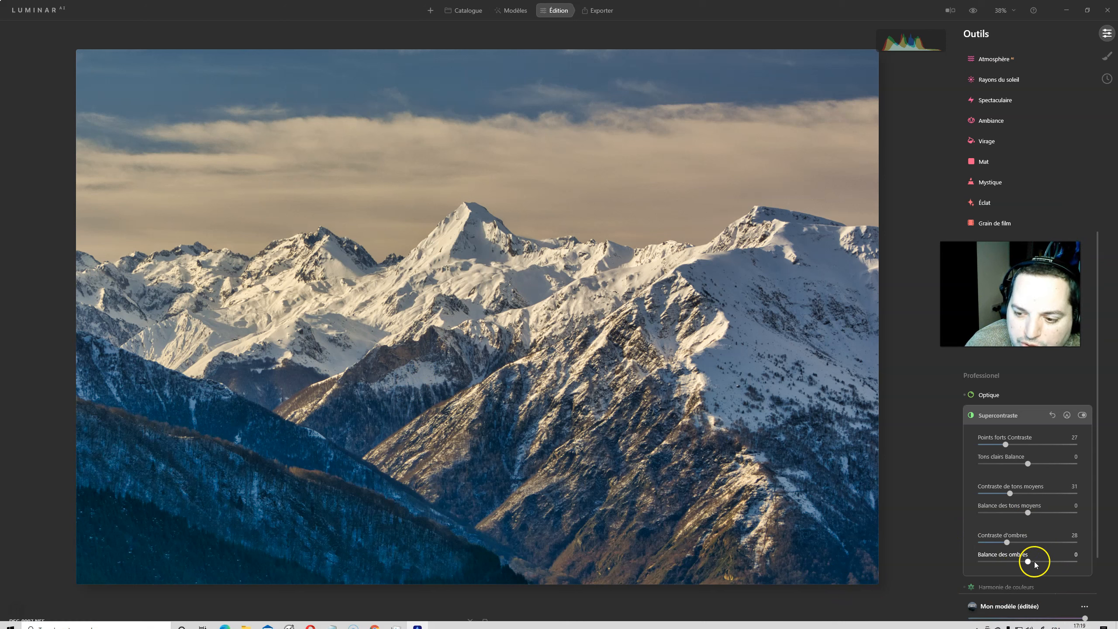
- Set the Supercontraste balances to -29 for highlights, -17 for midtones and 36 for shadows, and compare the photo with and without the effect
drag(1032, 561, 1036, 563)
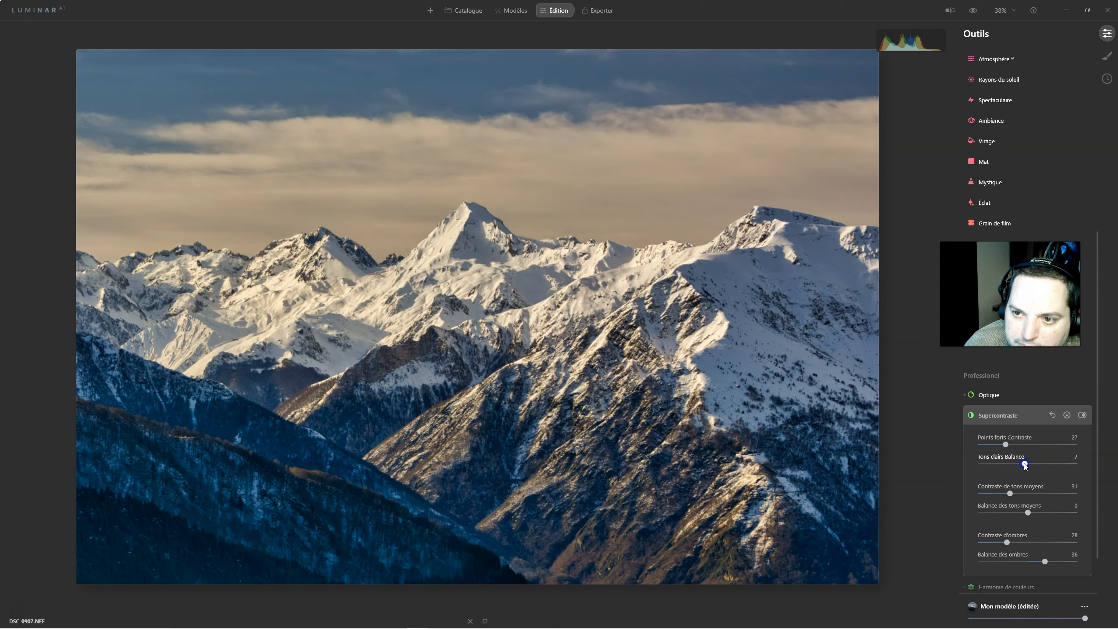
drag(1009, 463, 1014, 463)
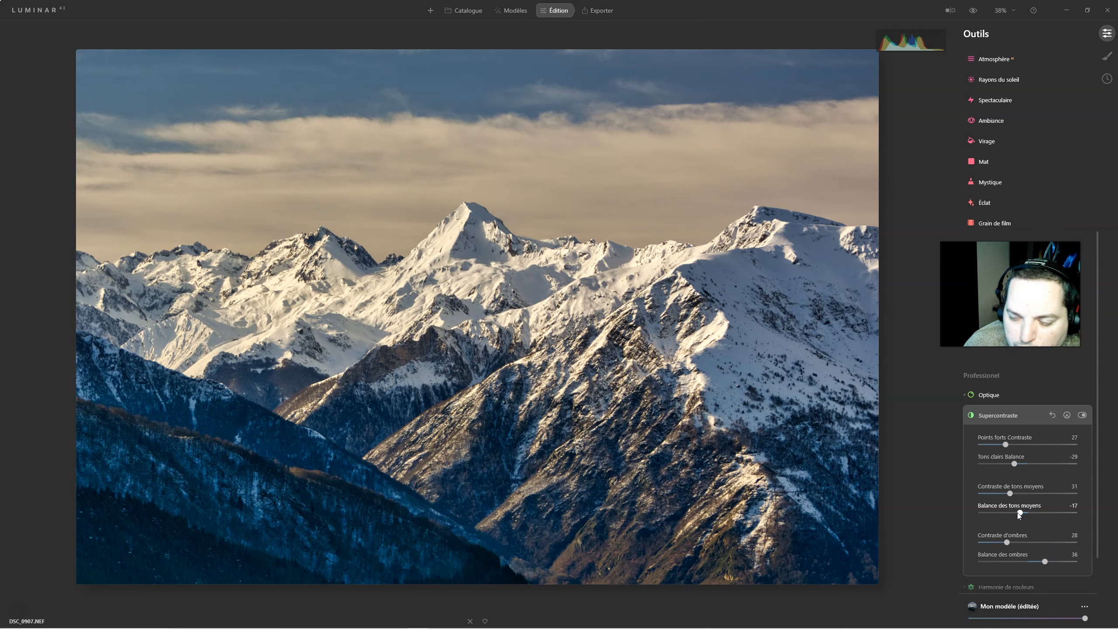
click(1082, 416)
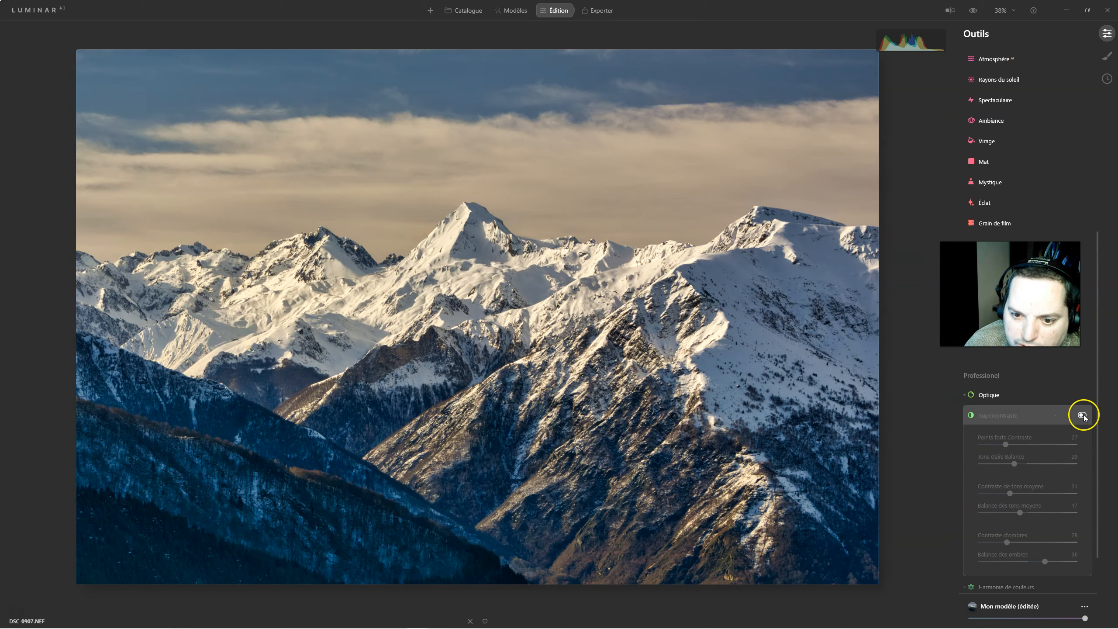
click(1082, 415)
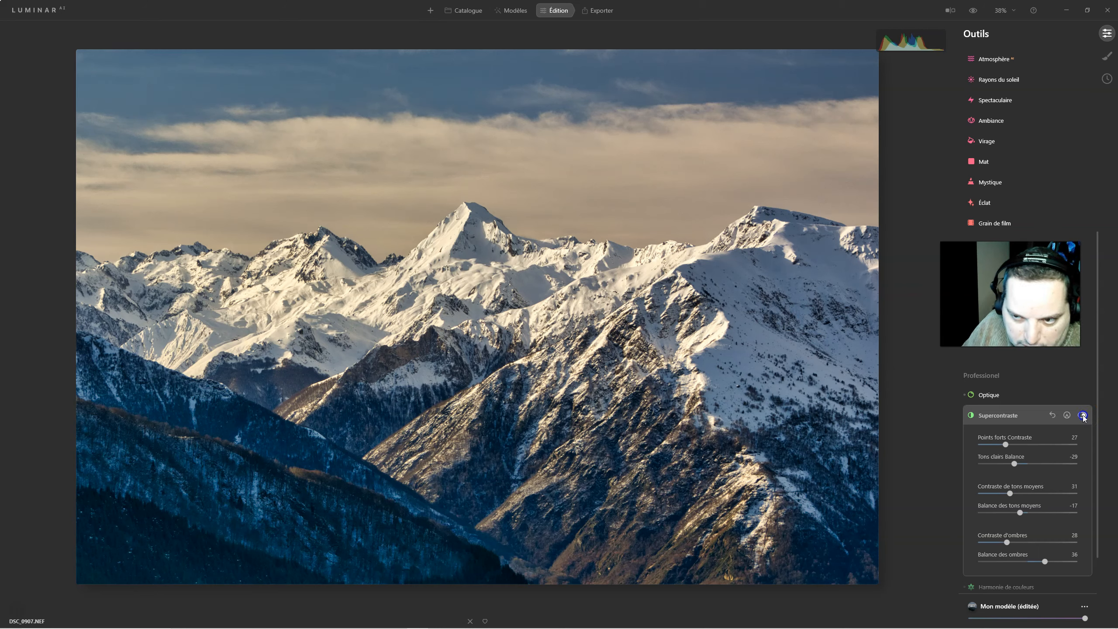
click(1026, 413)
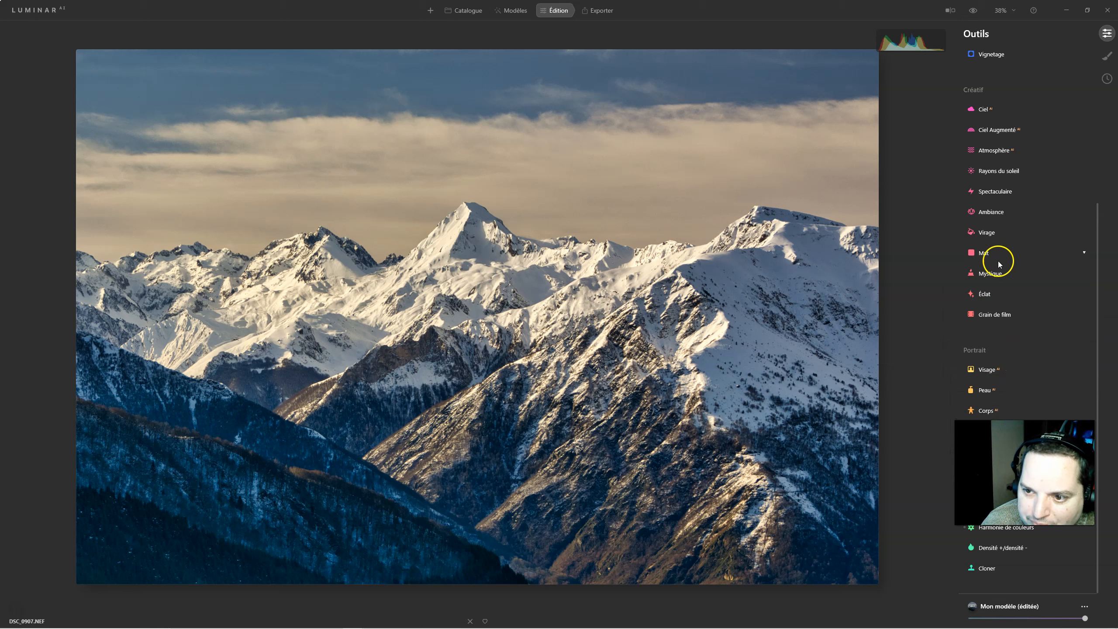
- In the HSL settings of Couleur, set the blue saturation to 14
scroll(1010, 261, up, 2)
scroll(1010, 256, up, 3)
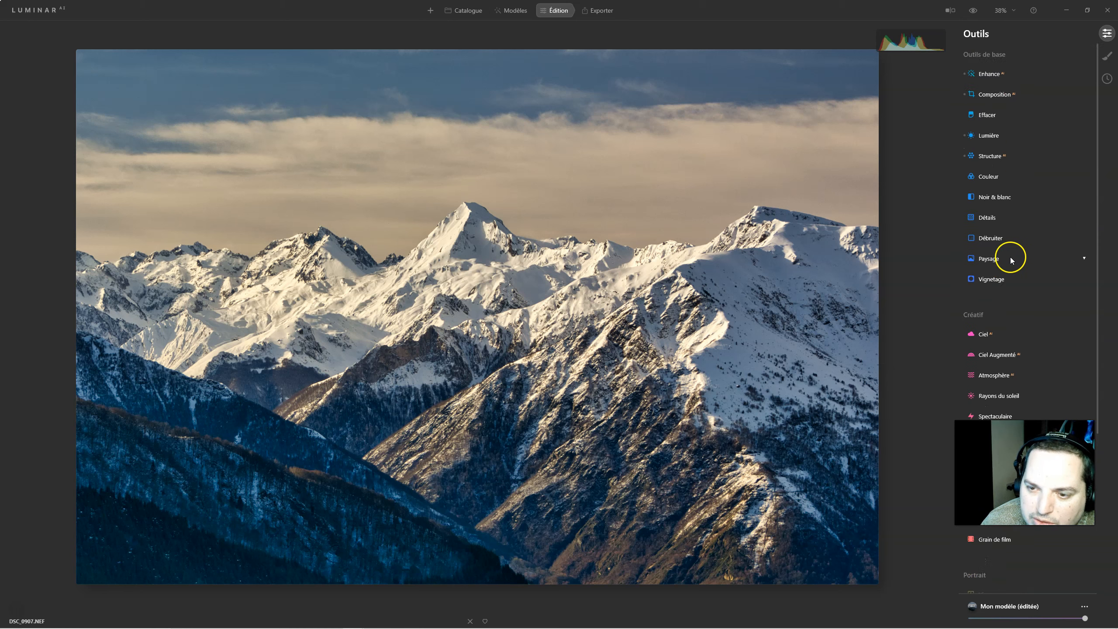
click(984, 178)
click(984, 179)
click(983, 179)
click(972, 266)
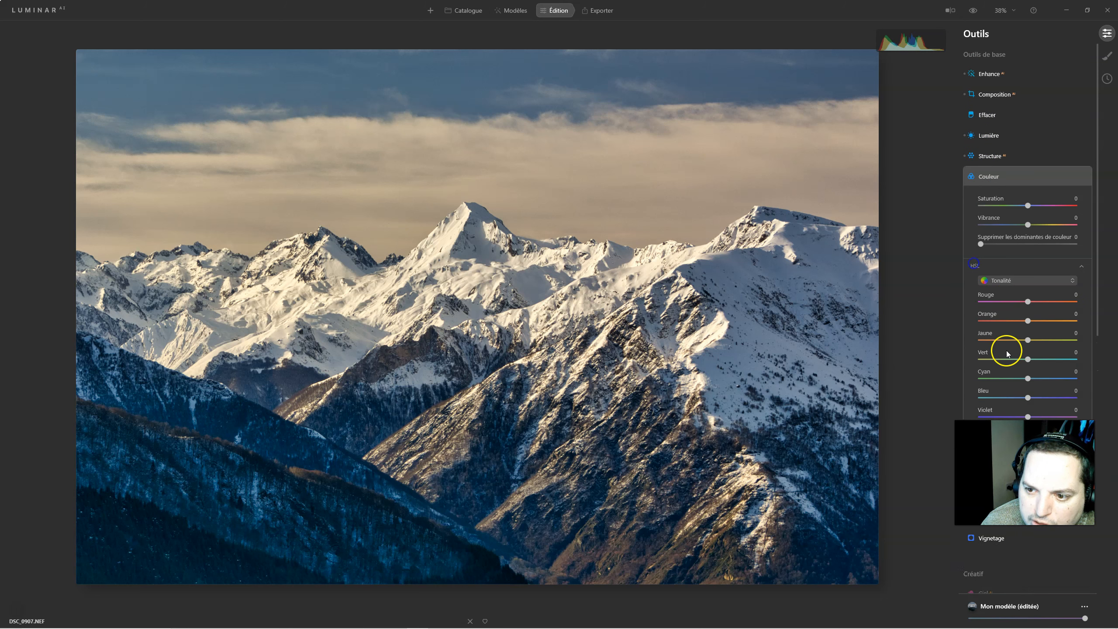
click(1017, 280)
click(1007, 311)
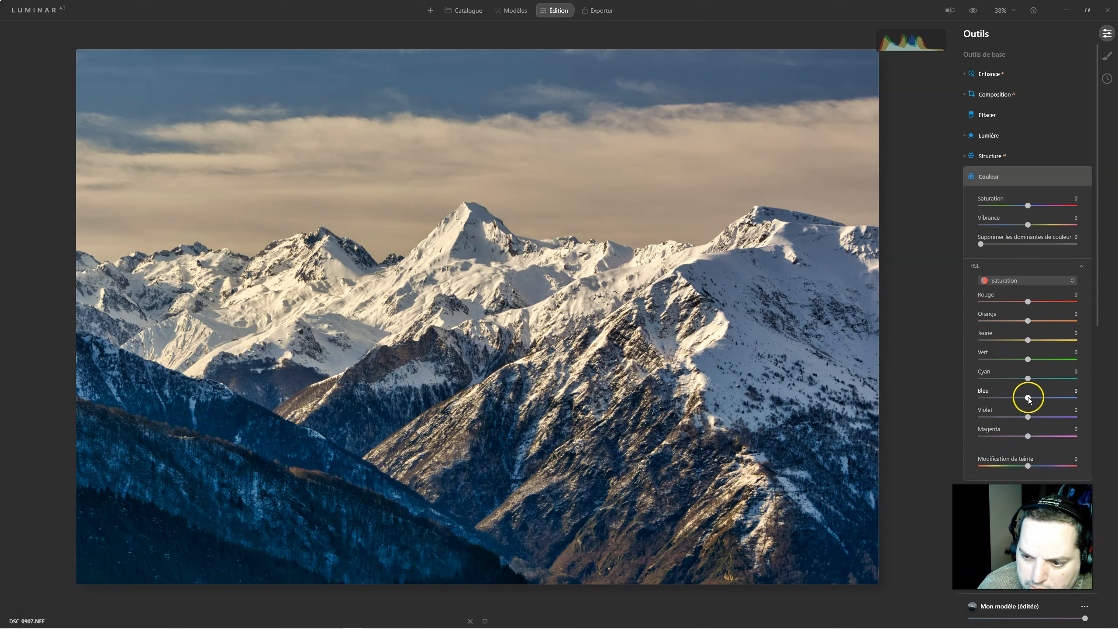
drag(1028, 398, 1035, 399)
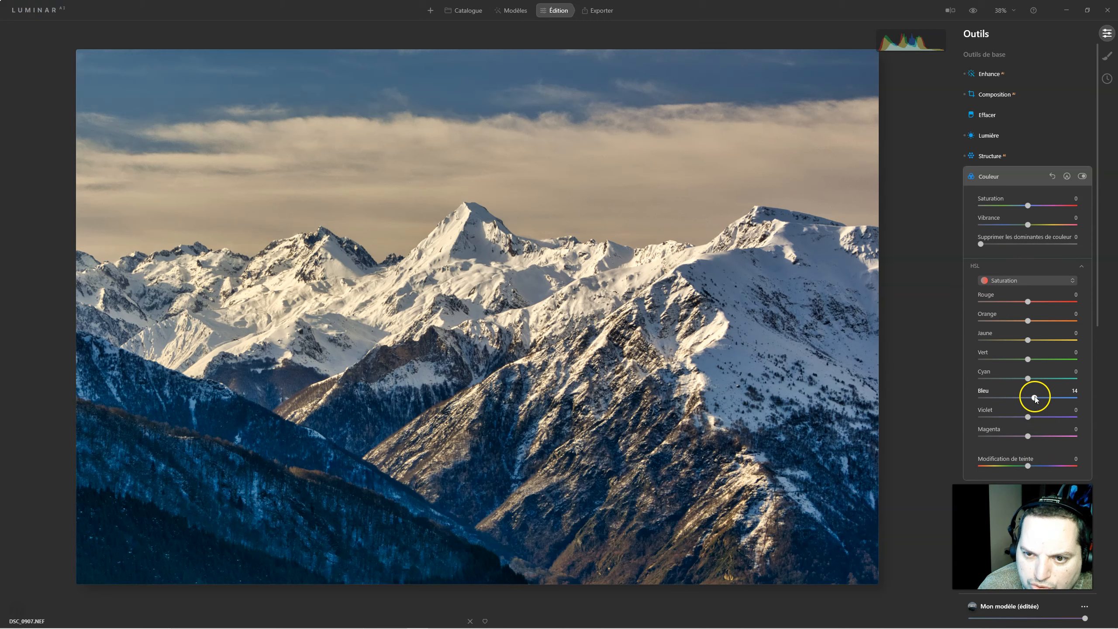
- Darken the blues by setting their HSL luminance to -57
click(1024, 284)
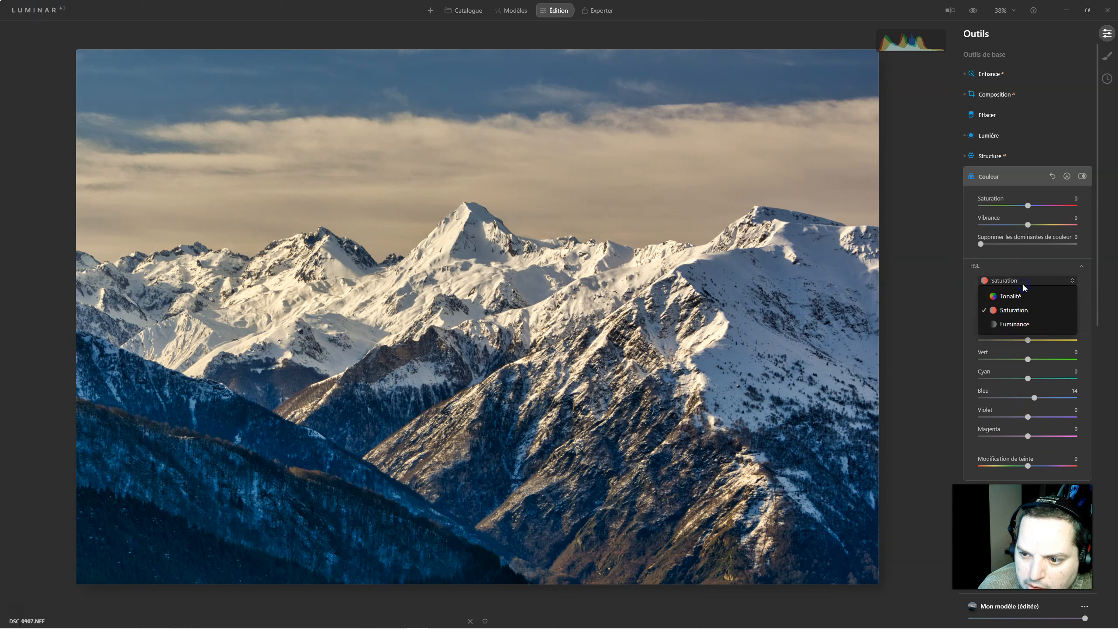
click(1012, 324)
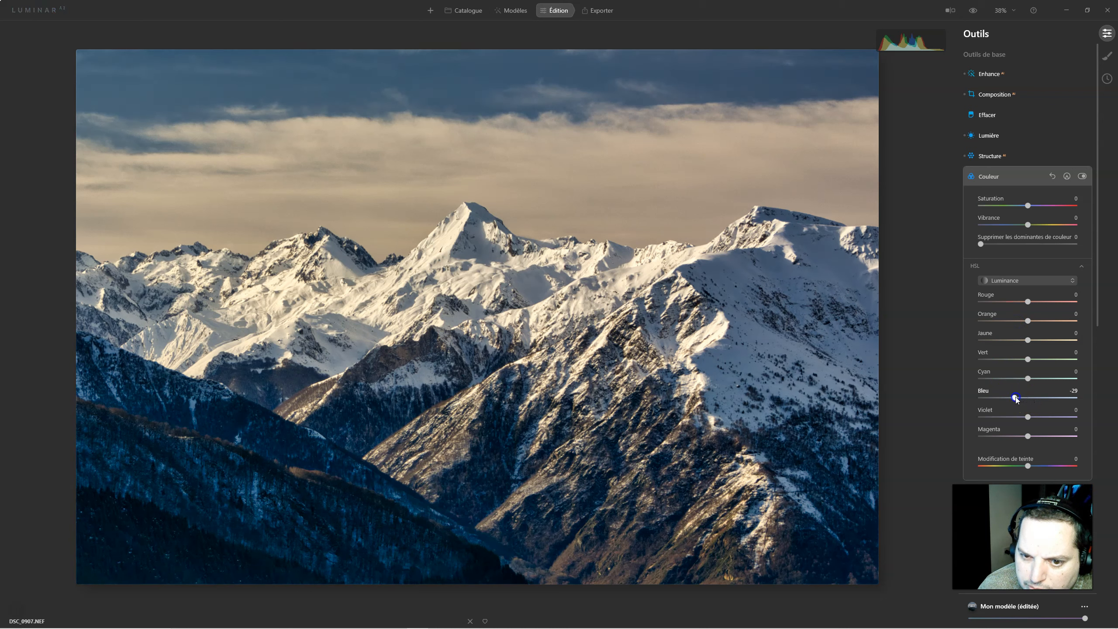
drag(1015, 396, 1001, 393)
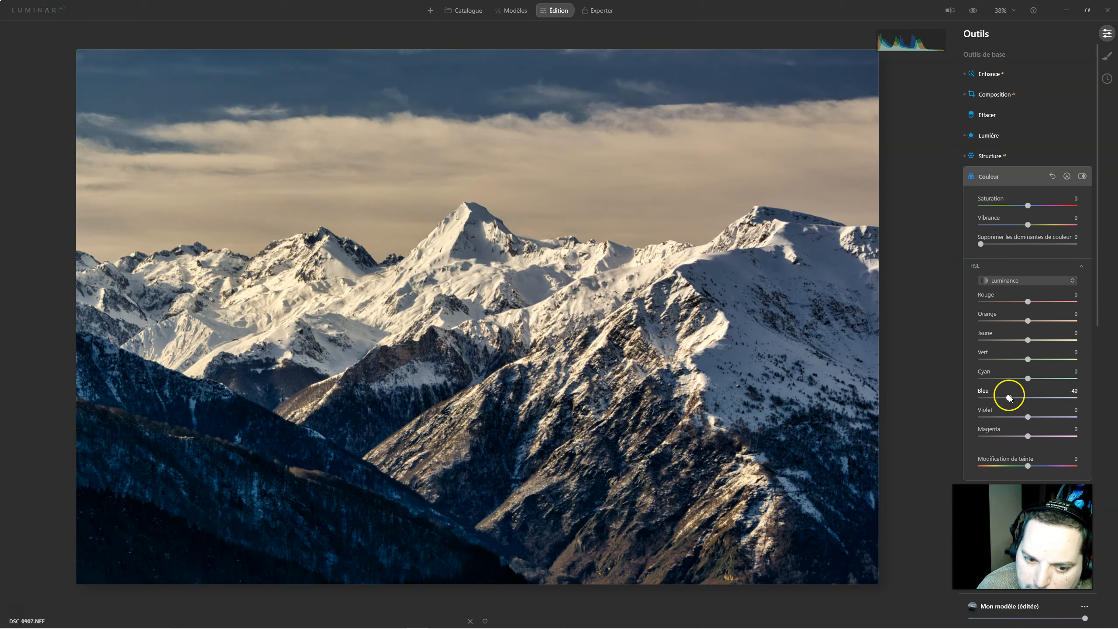
drag(1003, 397, 1001, 396)
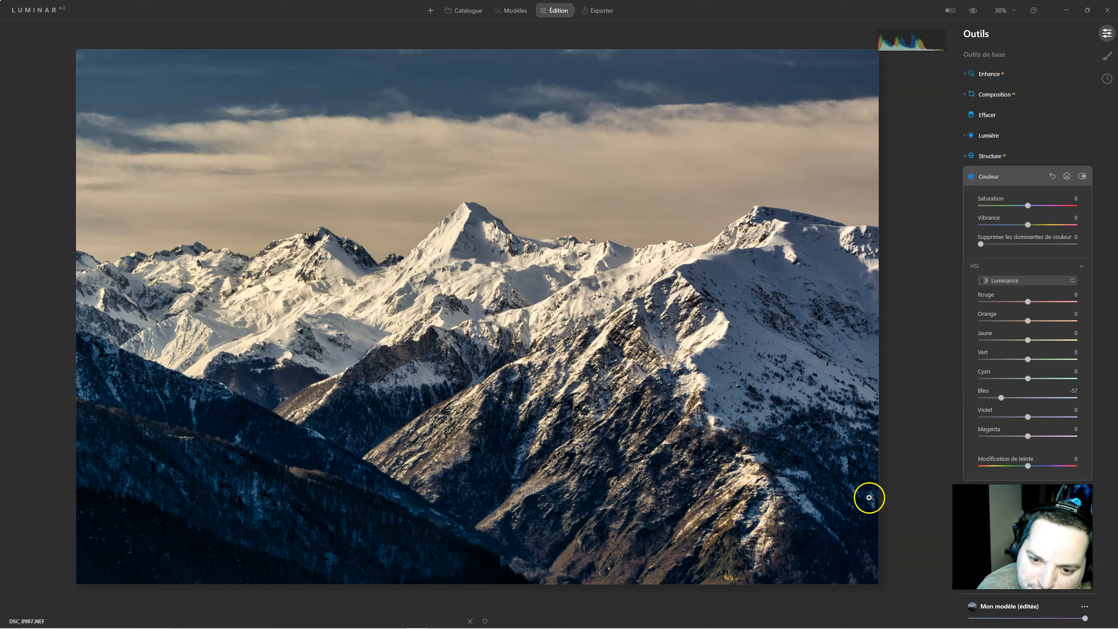
- Set the blue HSL luminance to -50 in Couleur
mouse_move(1001, 397)
mouse_down()
mouse_move(1012, 398)
mouse_move(1000, 399)
mouse_up()
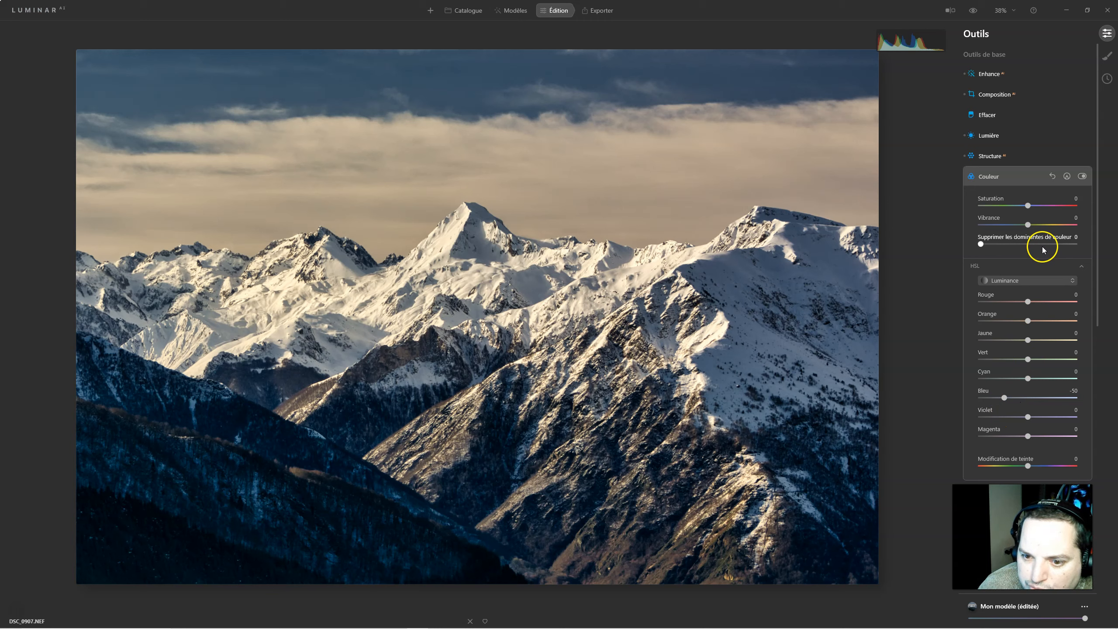
click(991, 176)
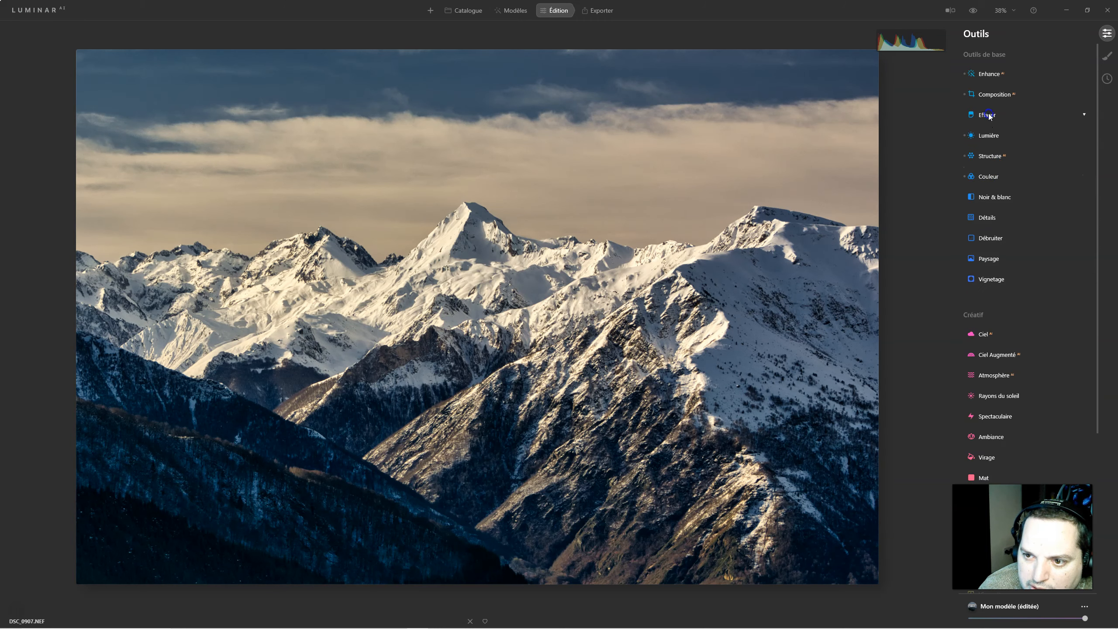
- Brighten the photo by setting the Lumière exposure to 0.51, and compare it with the original
click(995, 140)
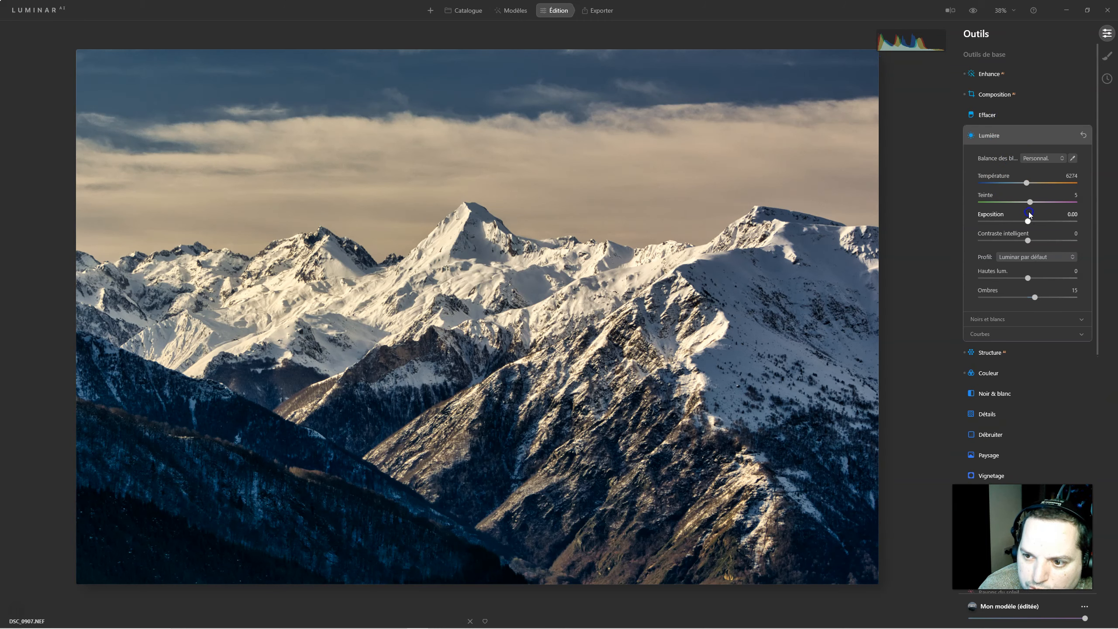
drag(1027, 221, 1037, 220)
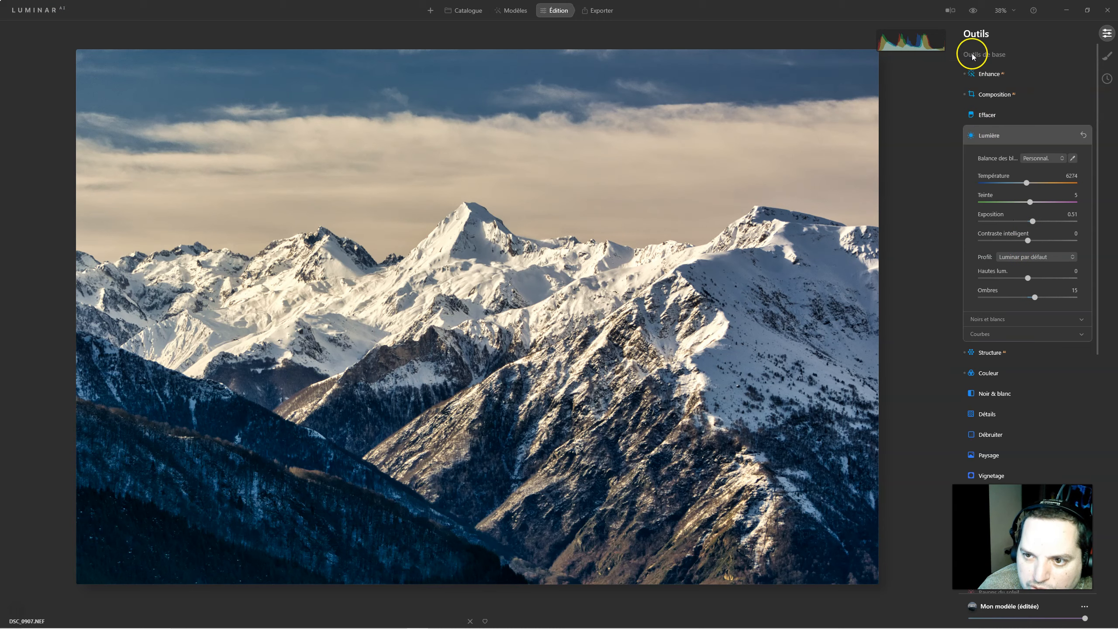
click(973, 10)
click(973, 10)
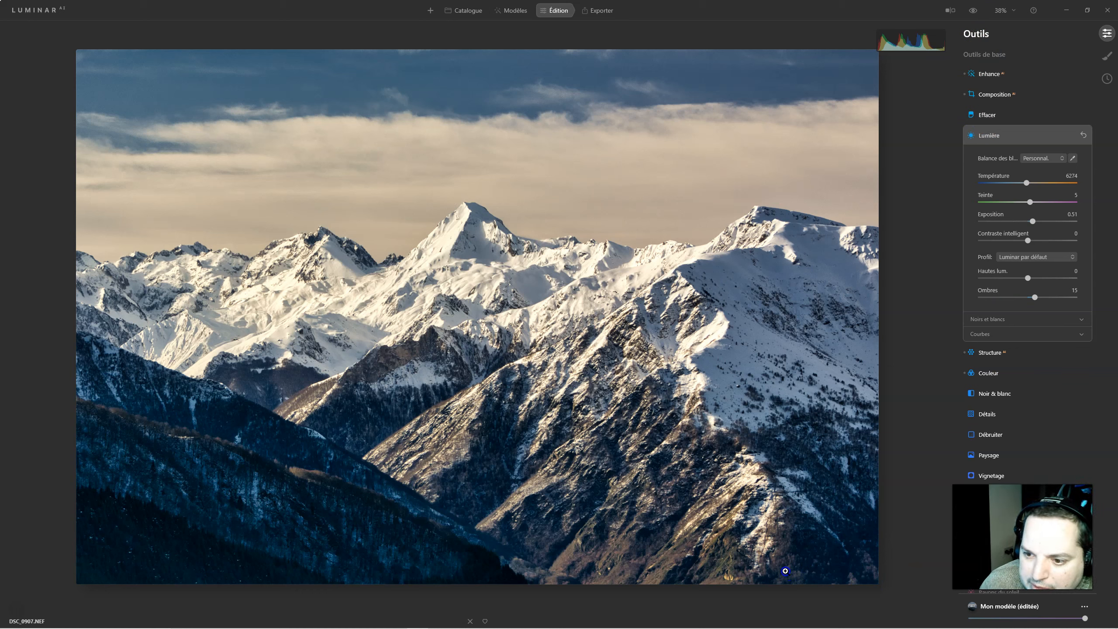
click(990, 135)
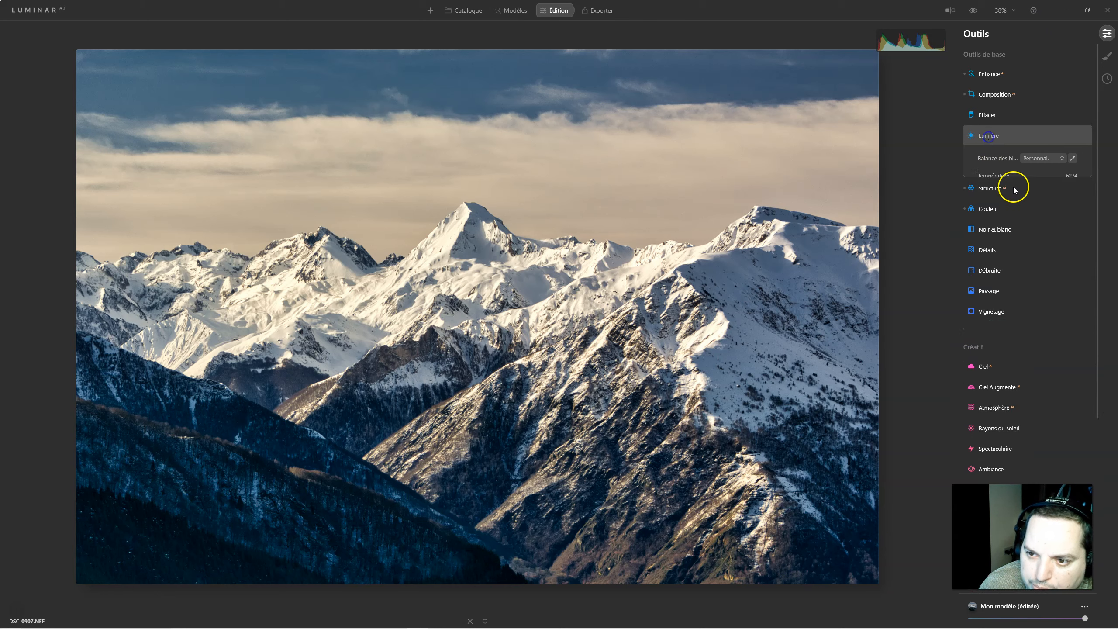
- In Paysage, set haze reduction to 26 and golden hour to 20, and compare the photo with and without the effect
click(984, 260)
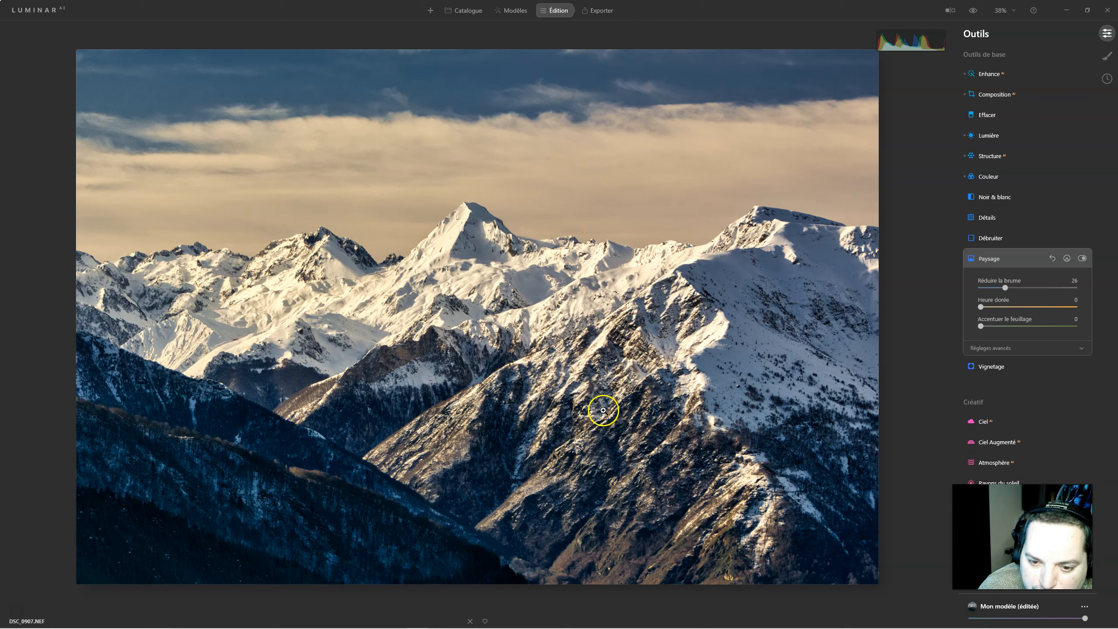
mouse_move(980, 307)
mouse_down()
mouse_move(1013, 307)
mouse_move(999, 306)
mouse_up()
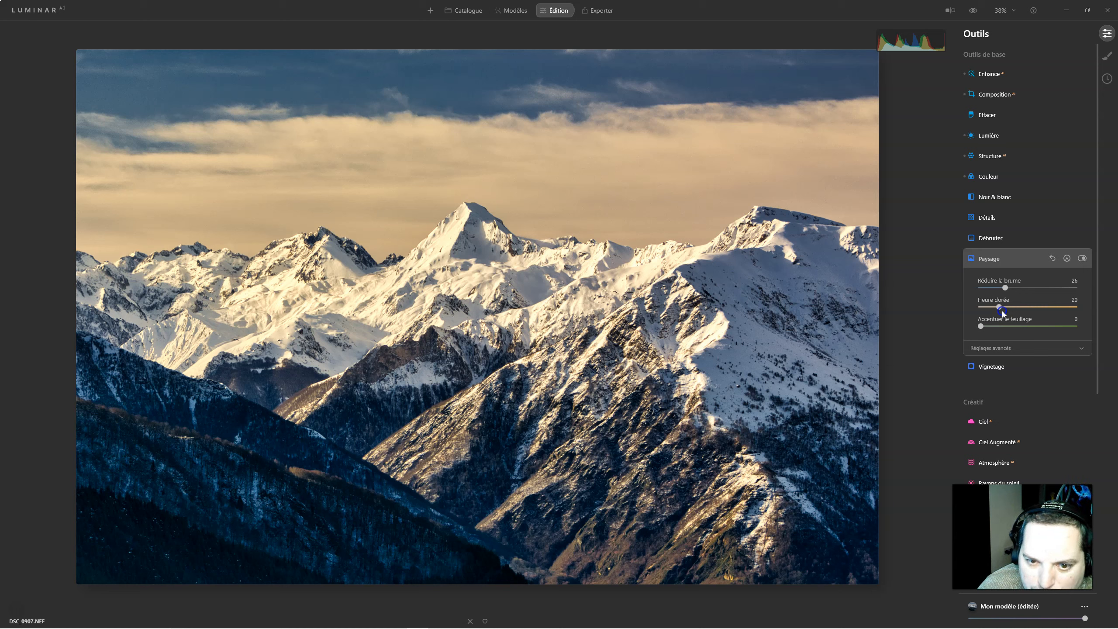
click(1078, 256)
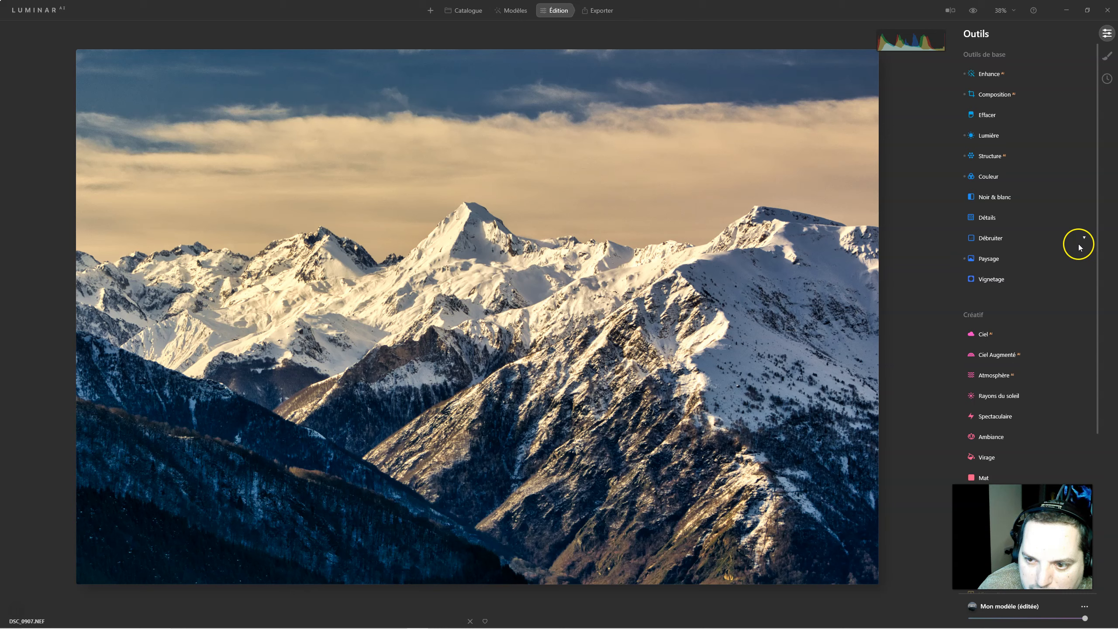
click(988, 259)
click(1081, 259)
click(1081, 259)
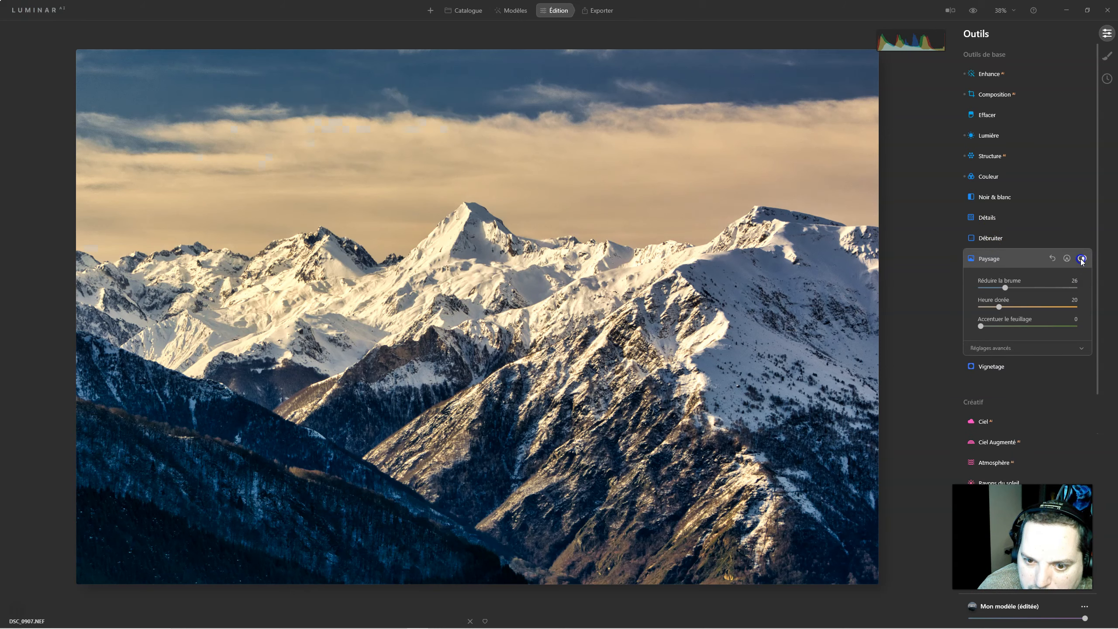
click(988, 259)
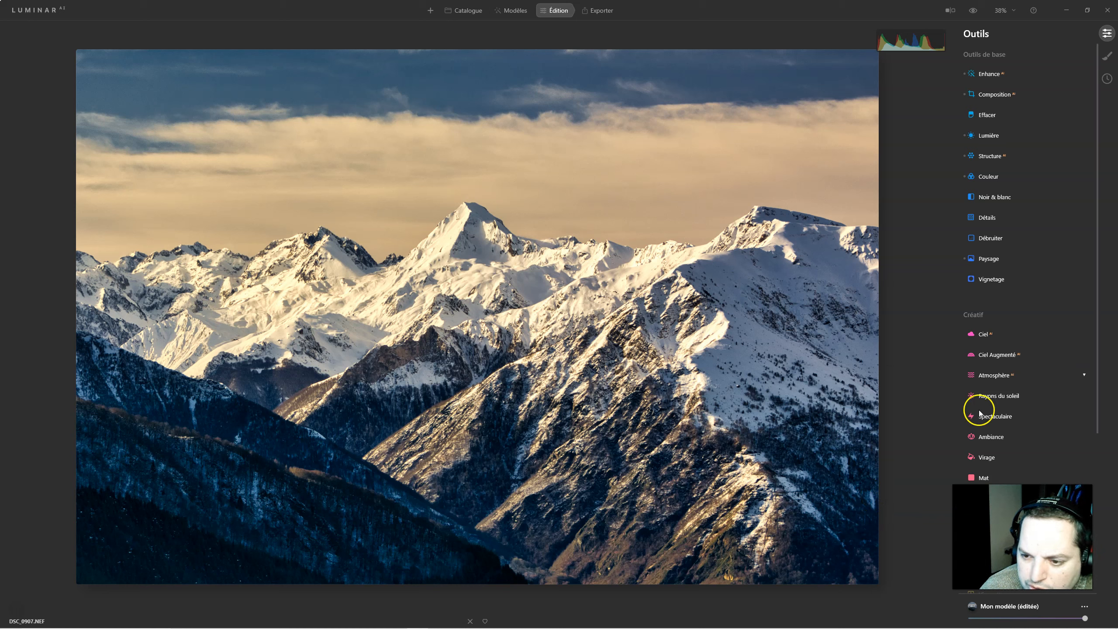
- Try the Éclat effect in Flou artistique mode with a quantity of 19, and switch it off
scroll(995, 355, down, 3)
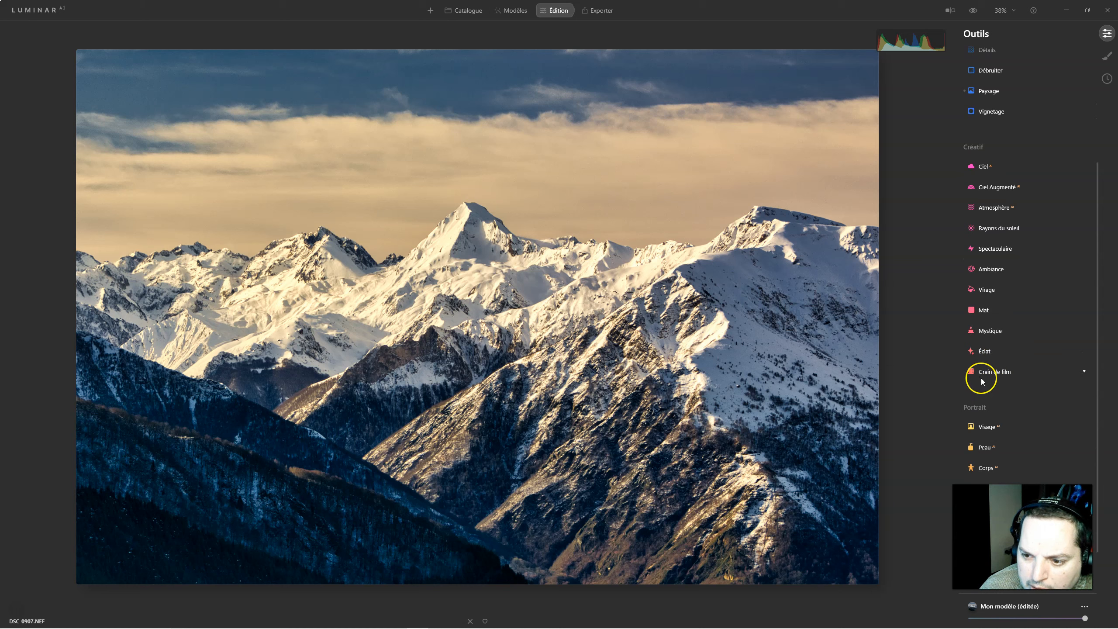
click(984, 352)
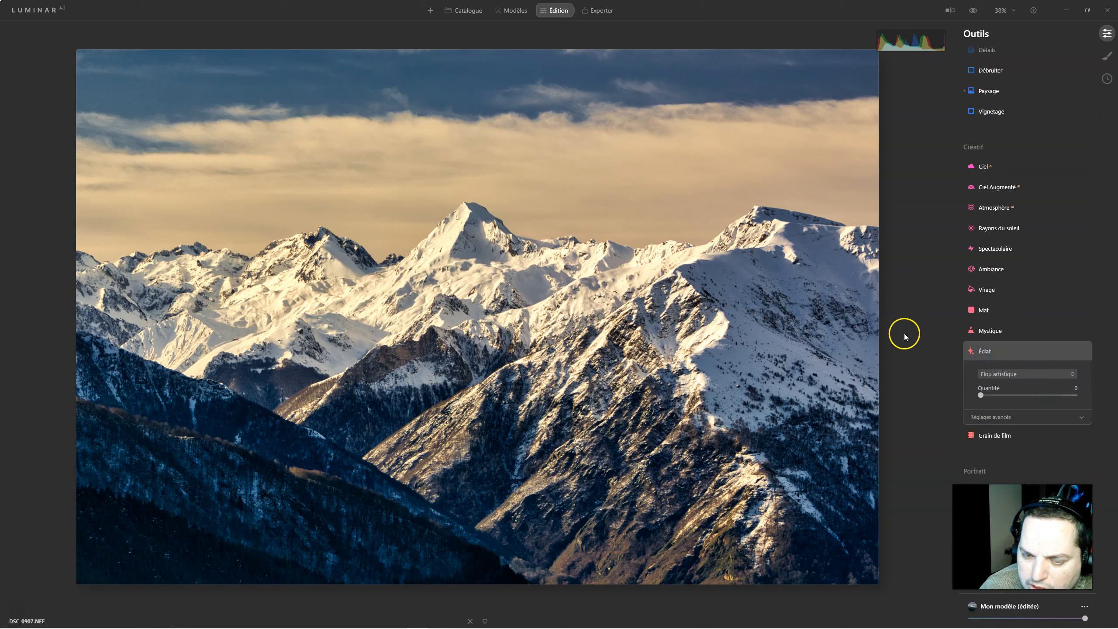
mouse_move(986, 399)
mouse_down()
mouse_move(1018, 390)
mouse_move(985, 390)
mouse_move(1000, 387)
mouse_up()
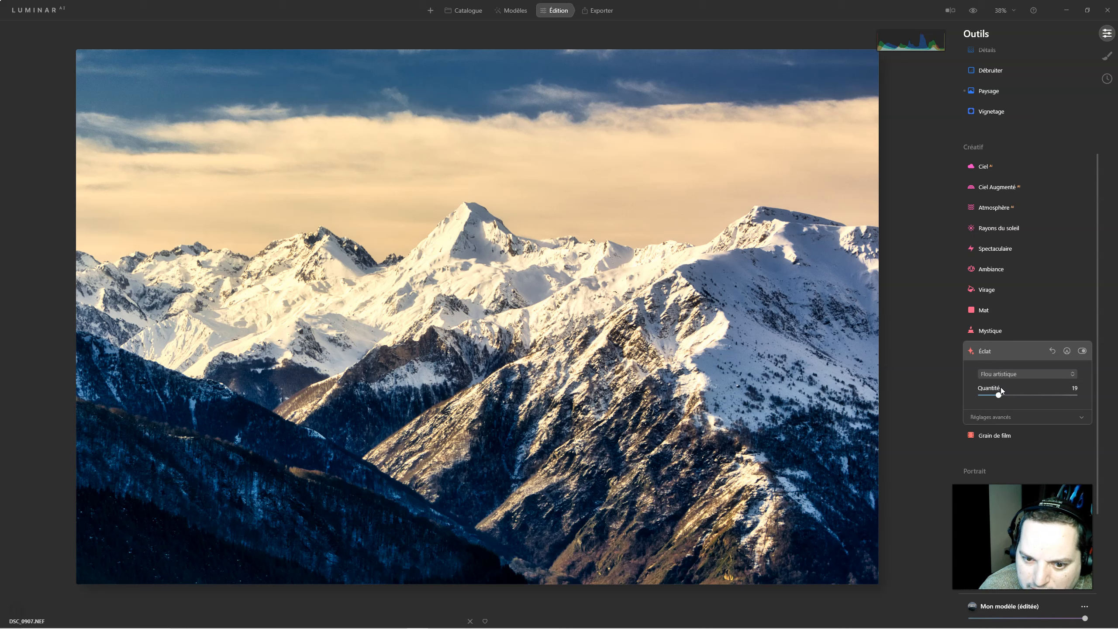
click(1081, 351)
click(1081, 350)
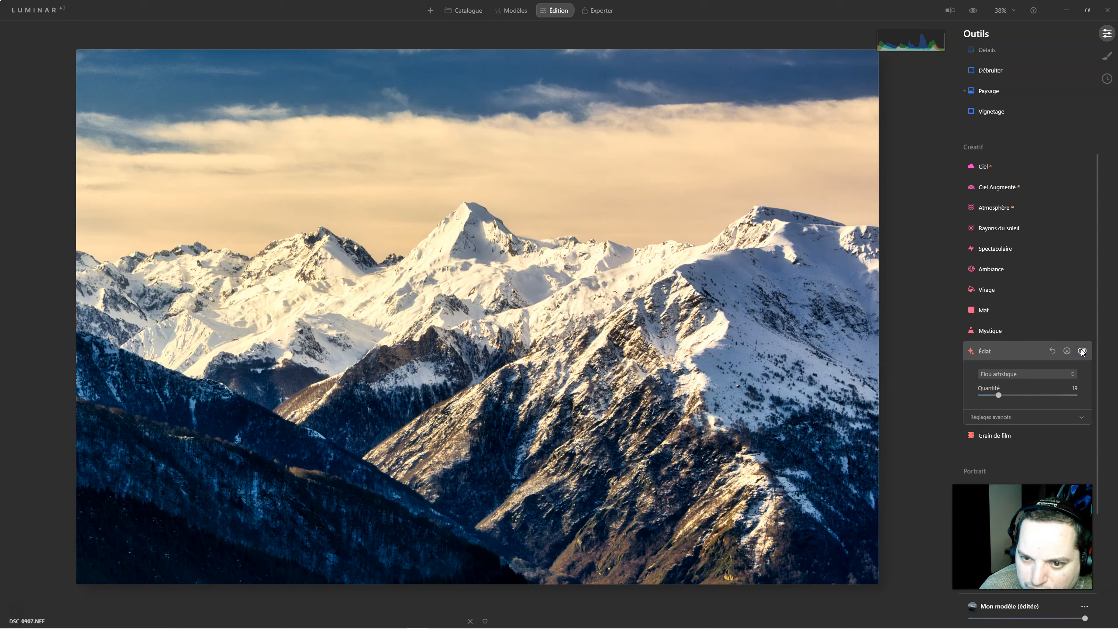
click(998, 351)
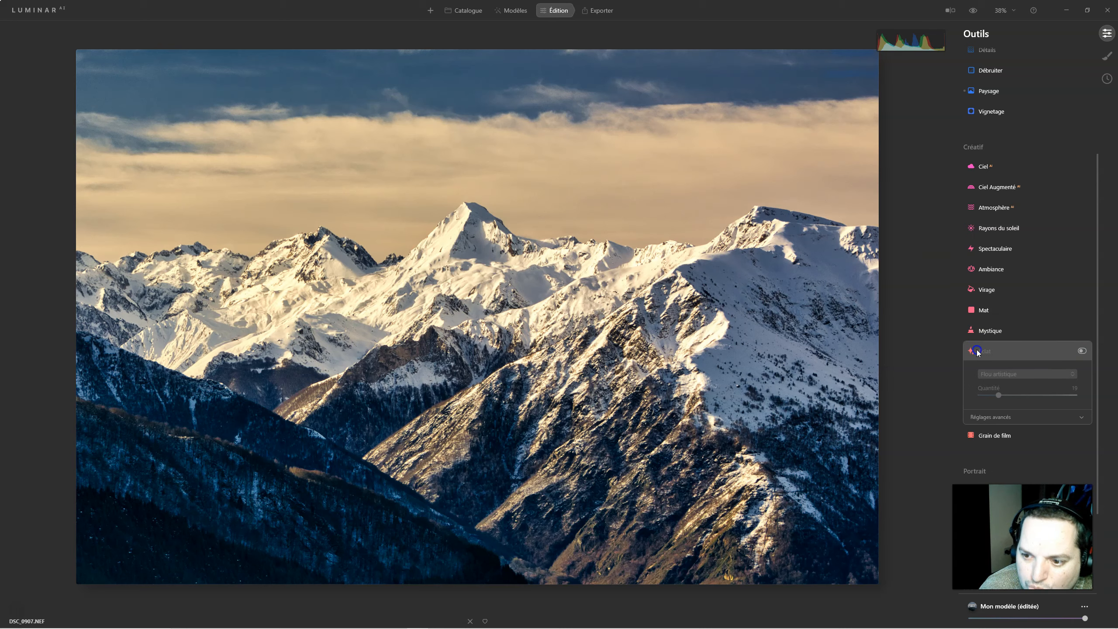
- Try Brouillard in Atmosphère with a quantity of 61 and a depth of 40
click(992, 209)
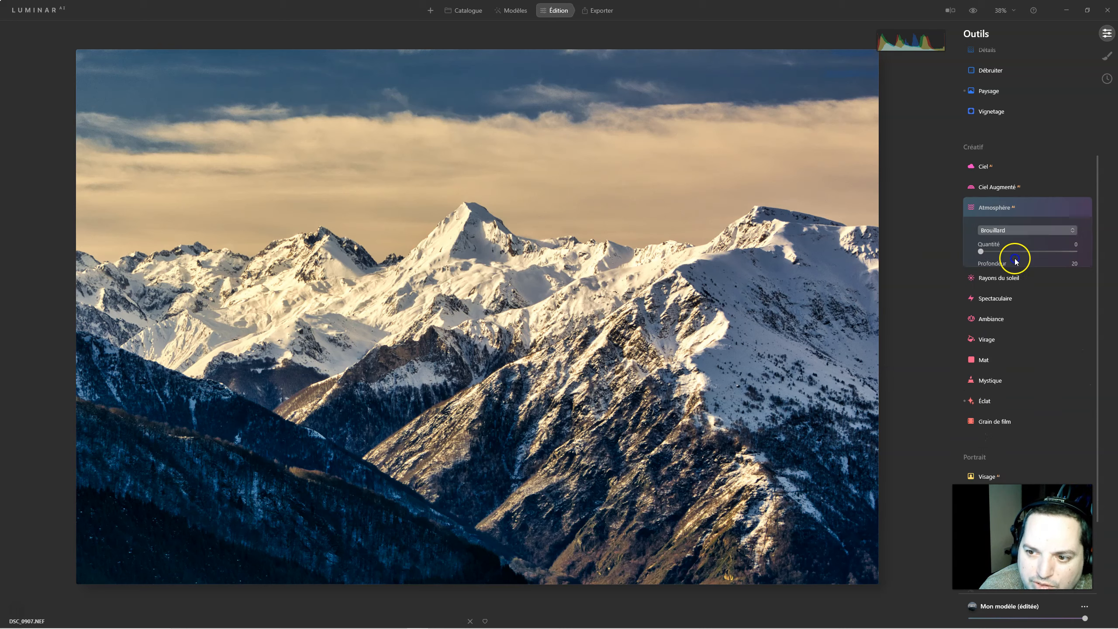
drag(998, 254, 1077, 253)
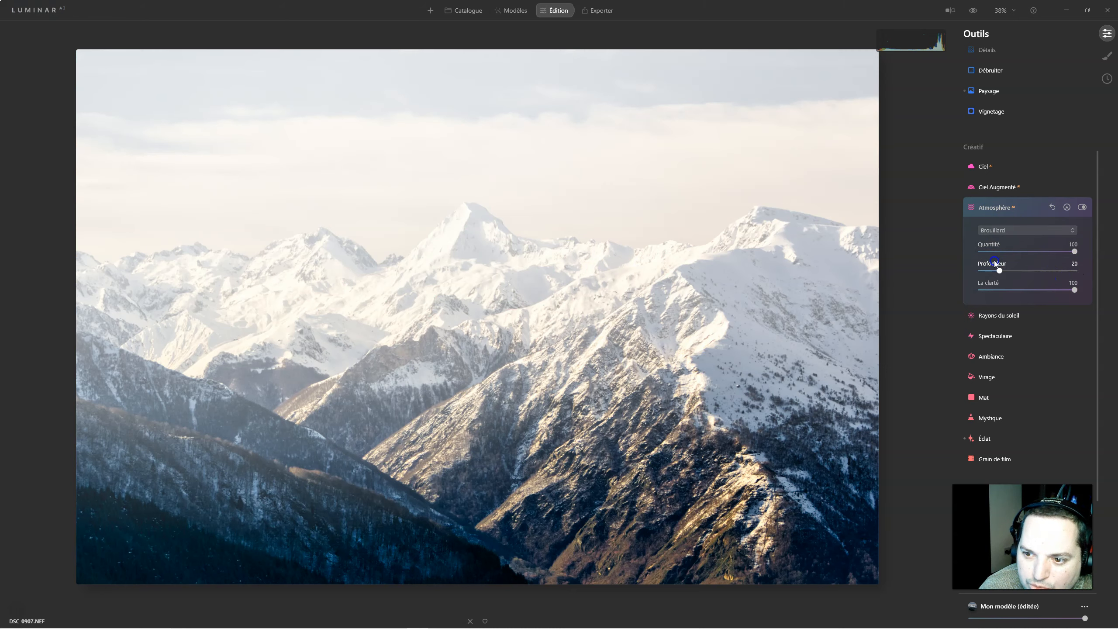
drag(1011, 276, 1040, 252)
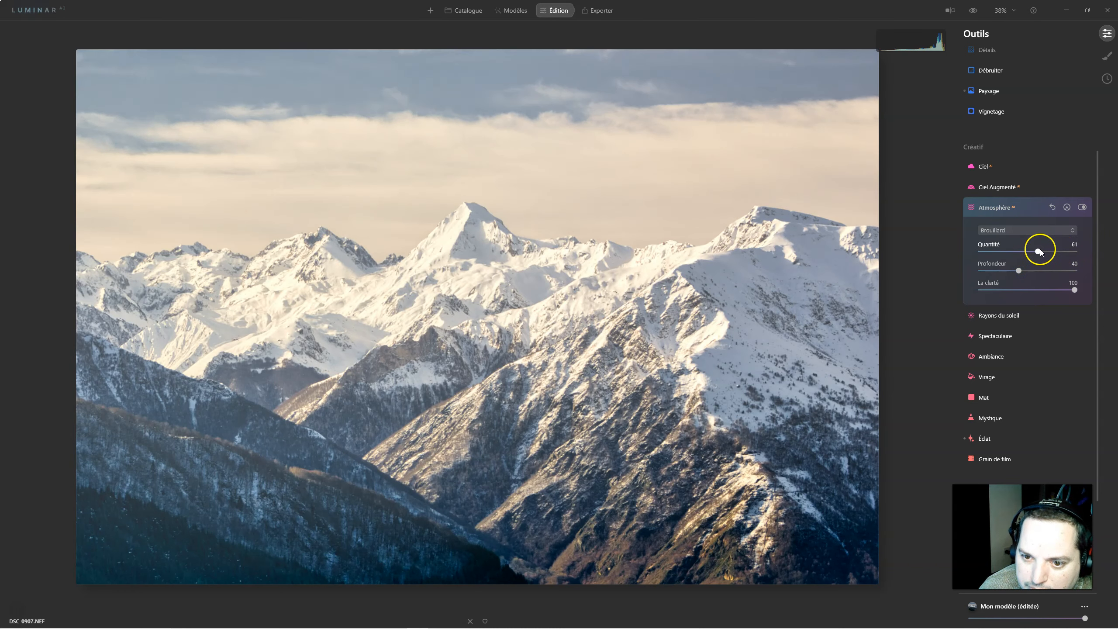
- Try the Niveaux de brouillard atmosphere type with quantity 65 and depth 55
click(1032, 229)
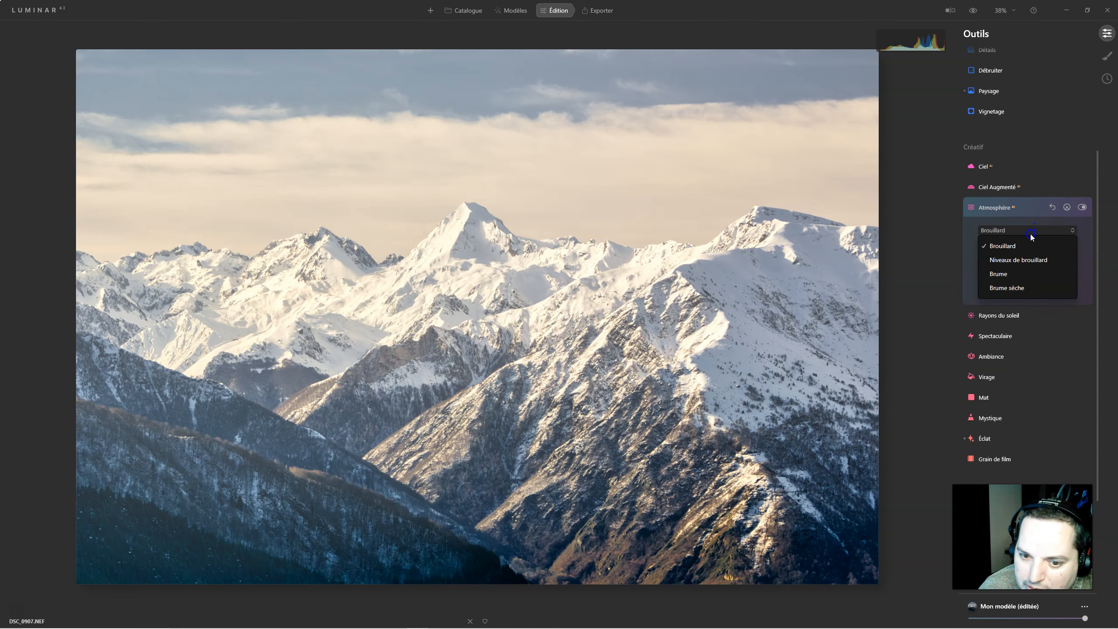
click(1026, 261)
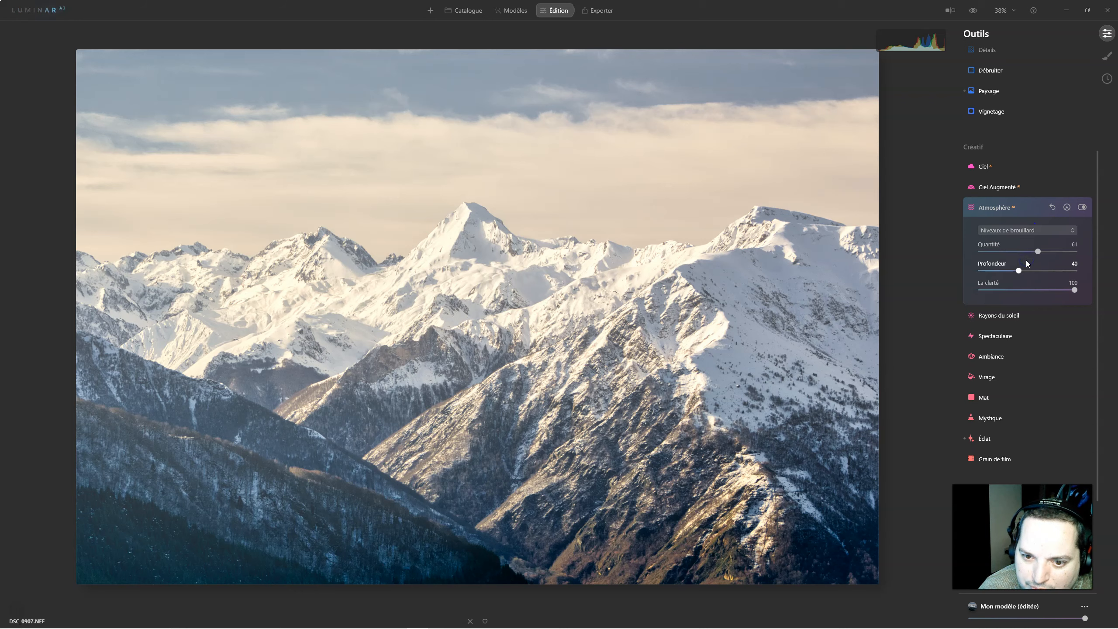
mouse_move(1038, 252)
mouse_down()
mouse_move(1060, 270)
mouse_move(1031, 270)
mouse_up()
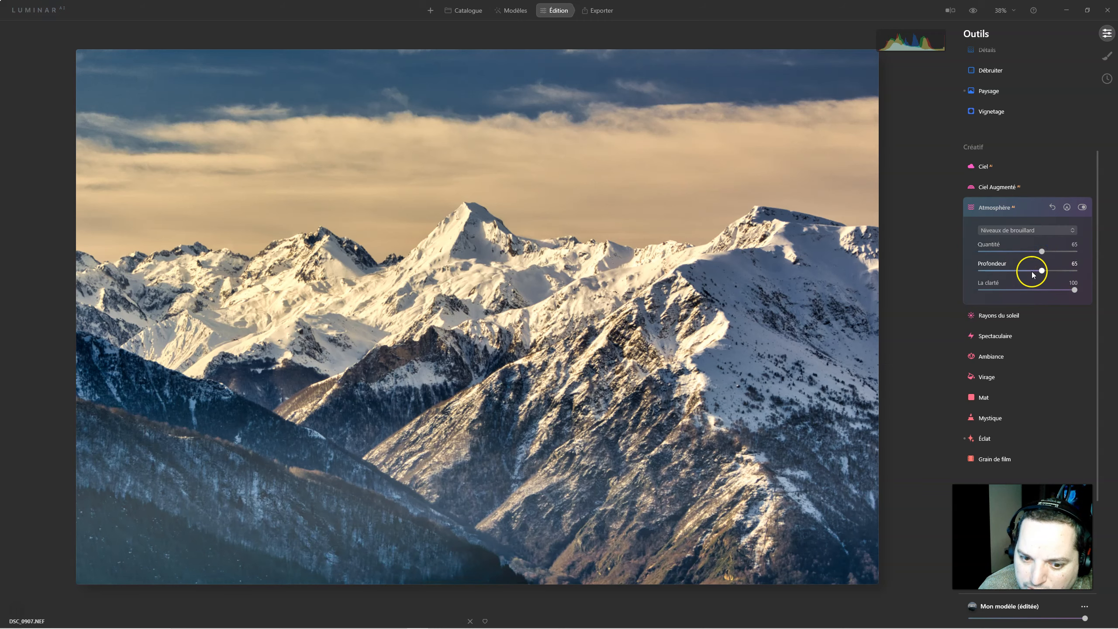
- Try the Brume atmosphere type with quantity 39, depth 31 and clarity 59, and compare the photo with and without it
click(1015, 232)
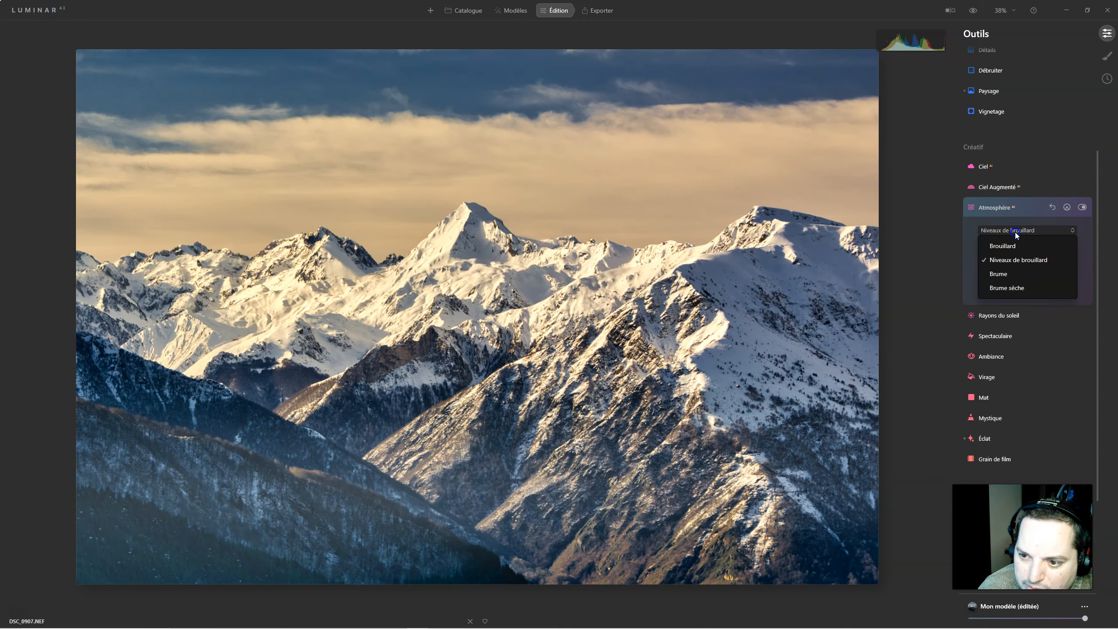
click(1008, 274)
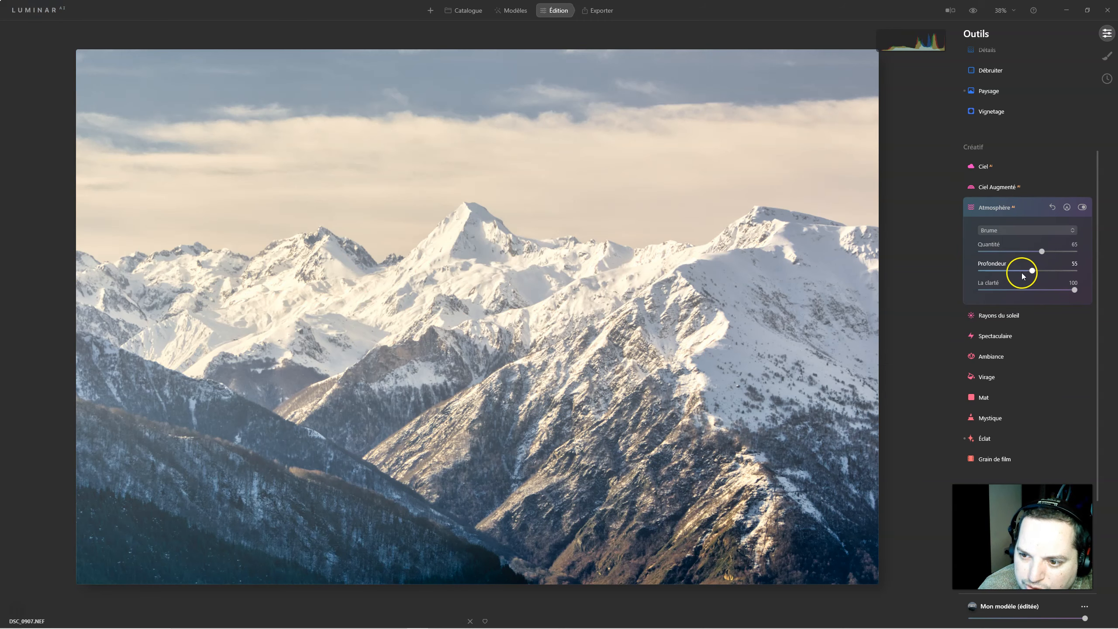
drag(1031, 271, 1019, 251)
drag(1073, 290, 1036, 289)
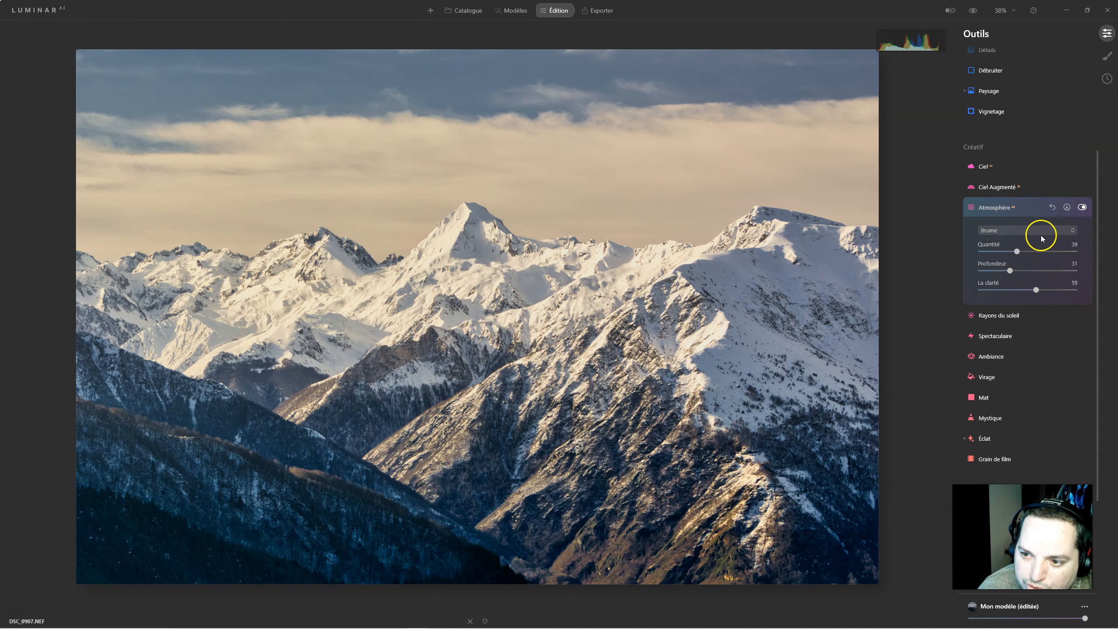
click(1082, 208)
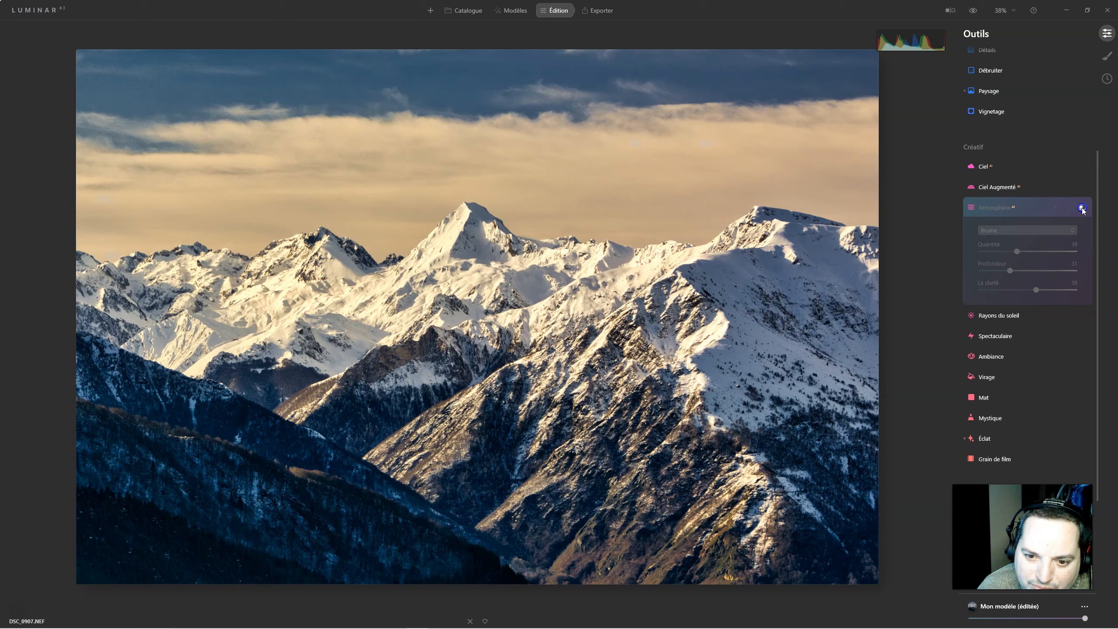
click(1082, 208)
- Set the atmosphere type to Brouillard with quantity 46, depth 20 and clarity 50, and compare the photo with and without it
click(1017, 230)
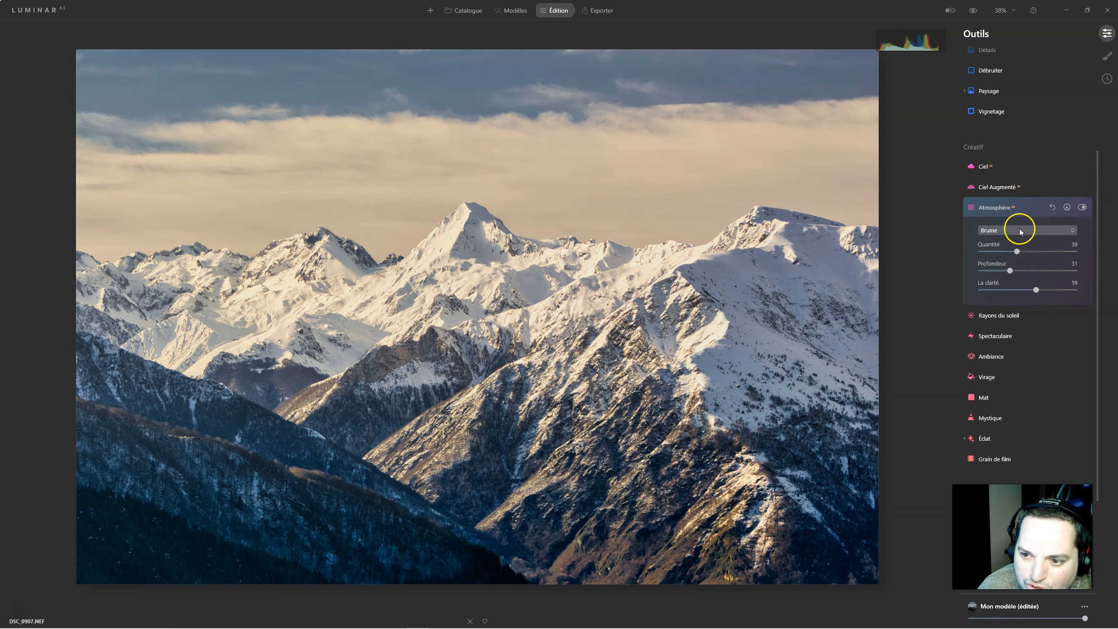
click(1012, 249)
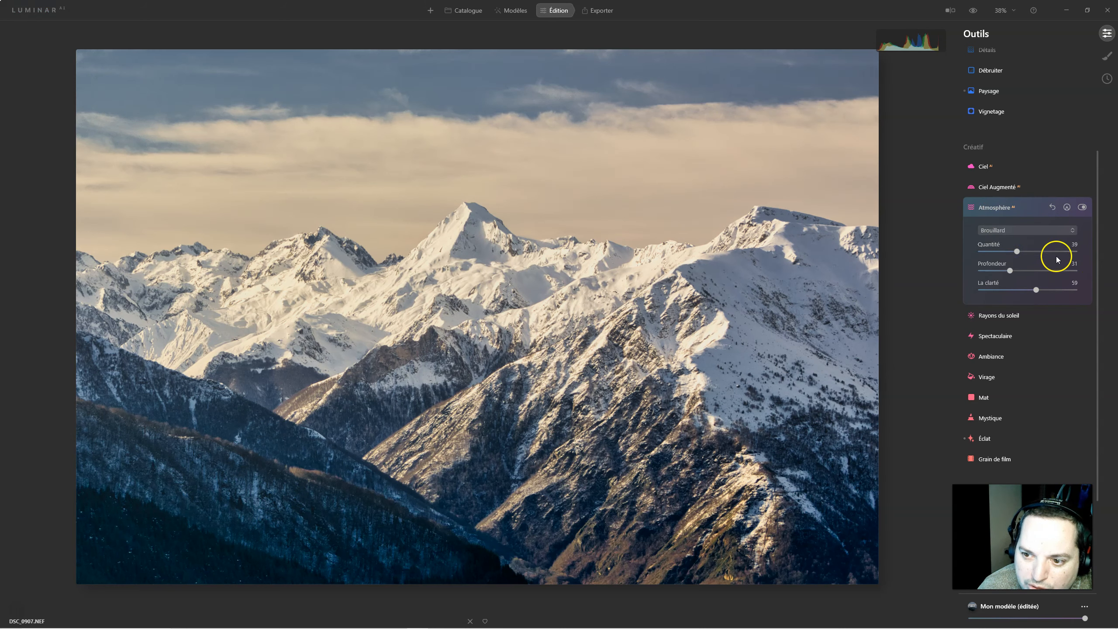
drag(1006, 252, 1023, 251)
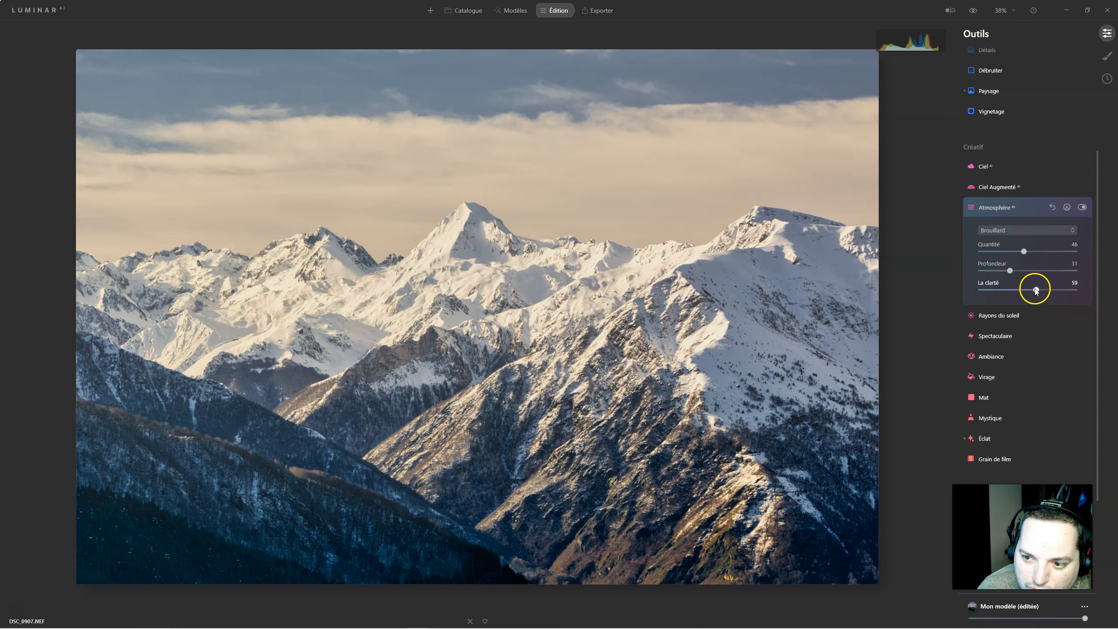
mouse_move(999, 288)
mouse_down()
mouse_move(986, 288)
mouse_move(1040, 289)
mouse_move(1021, 288)
mouse_move(1026, 271)
mouse_move(946, 274)
mouse_move(1000, 279)
mouse_up()
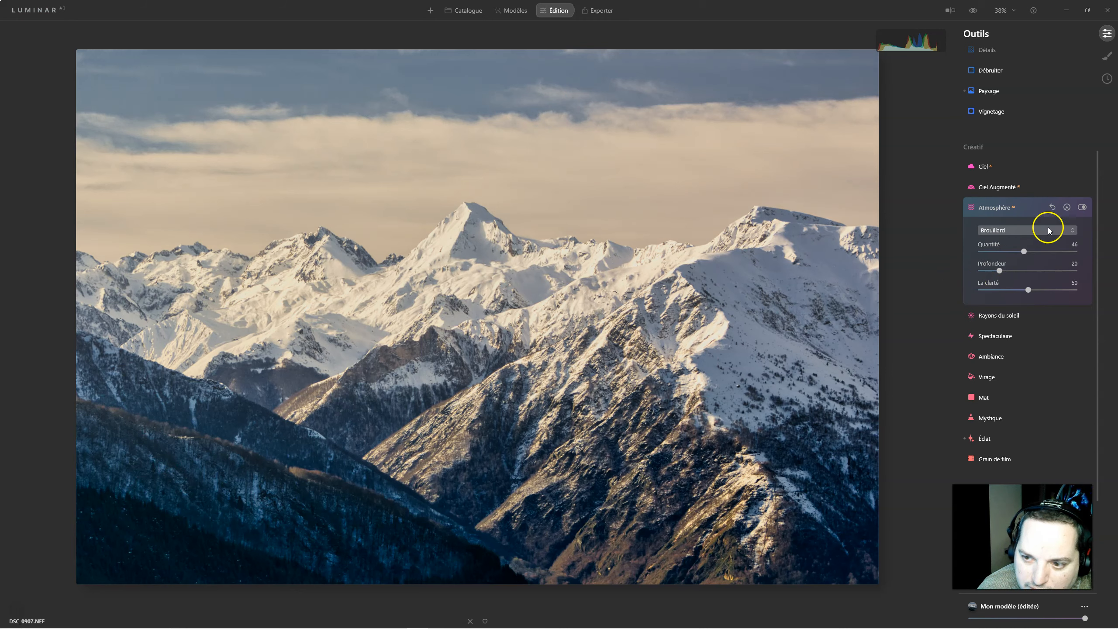
click(1082, 207)
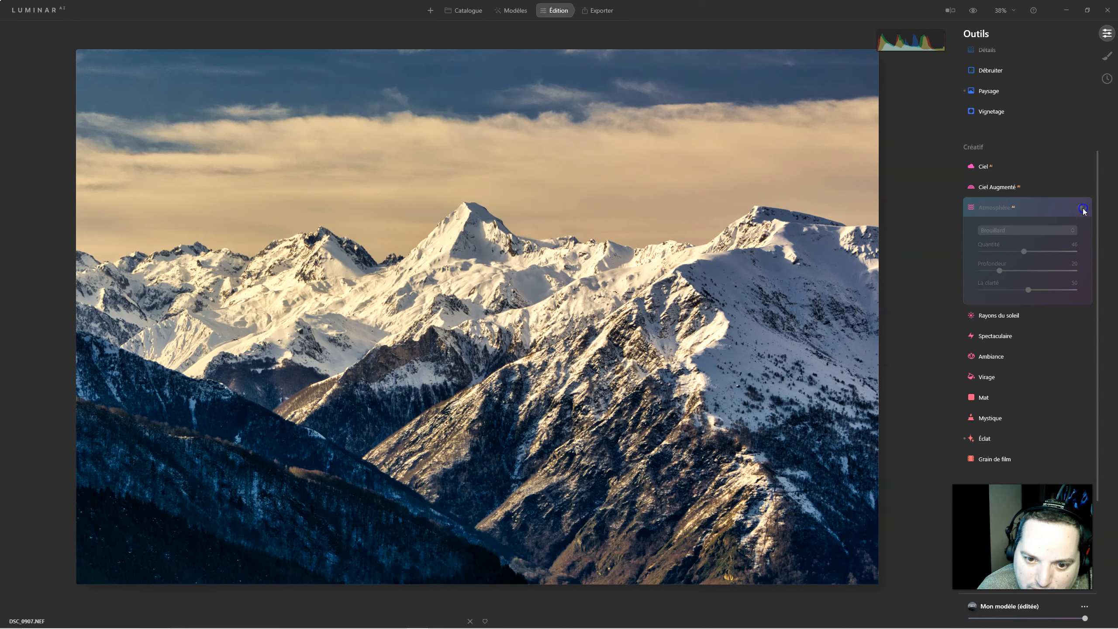
click(1082, 207)
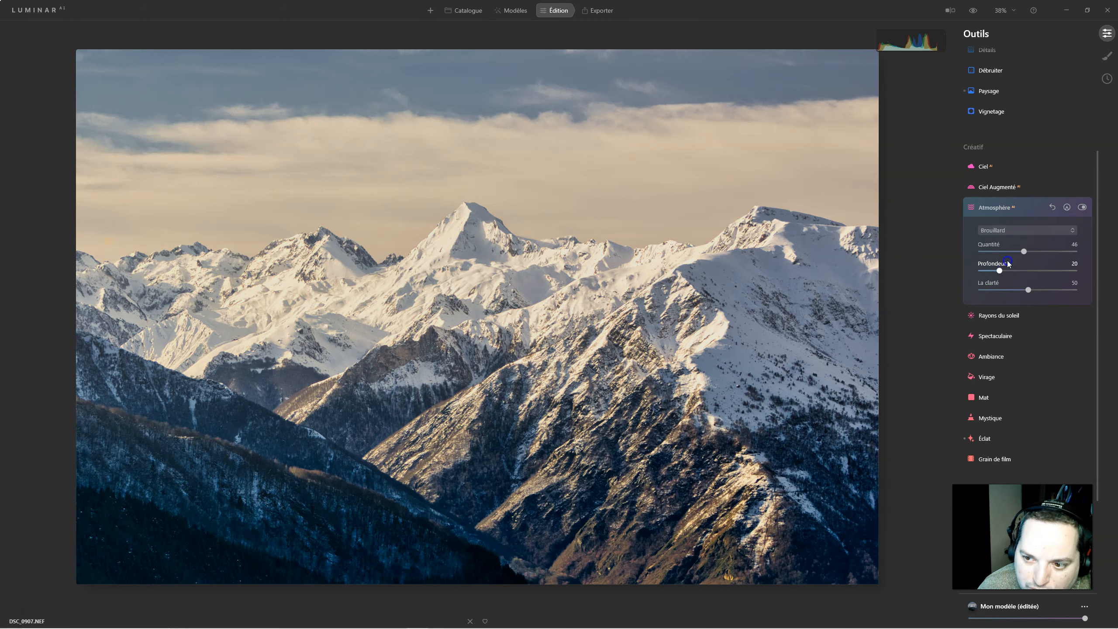
- Reduce the Brouillard quantity to 35 and compare the photo with and without the fog
drag(1025, 252, 988, 253)
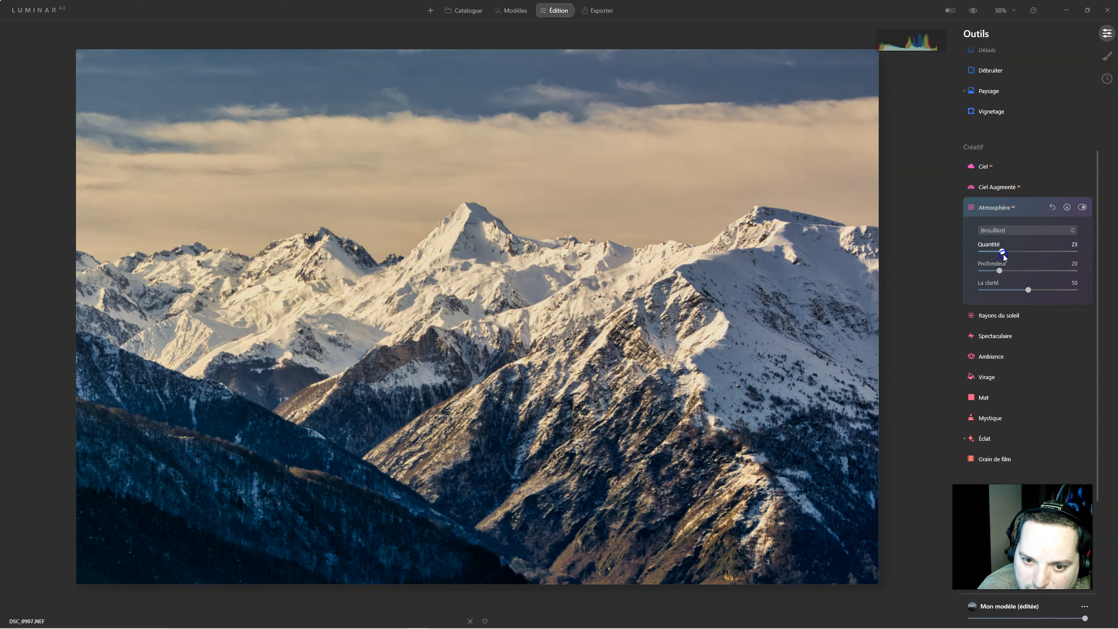
drag(1005, 251, 1013, 251)
click(1082, 207)
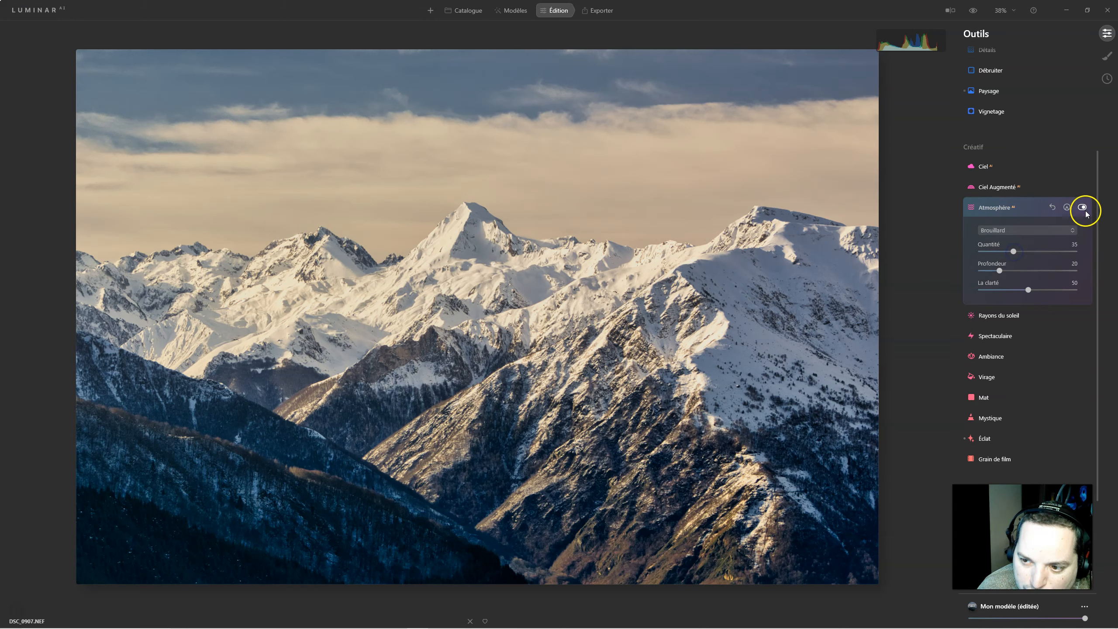
click(1082, 207)
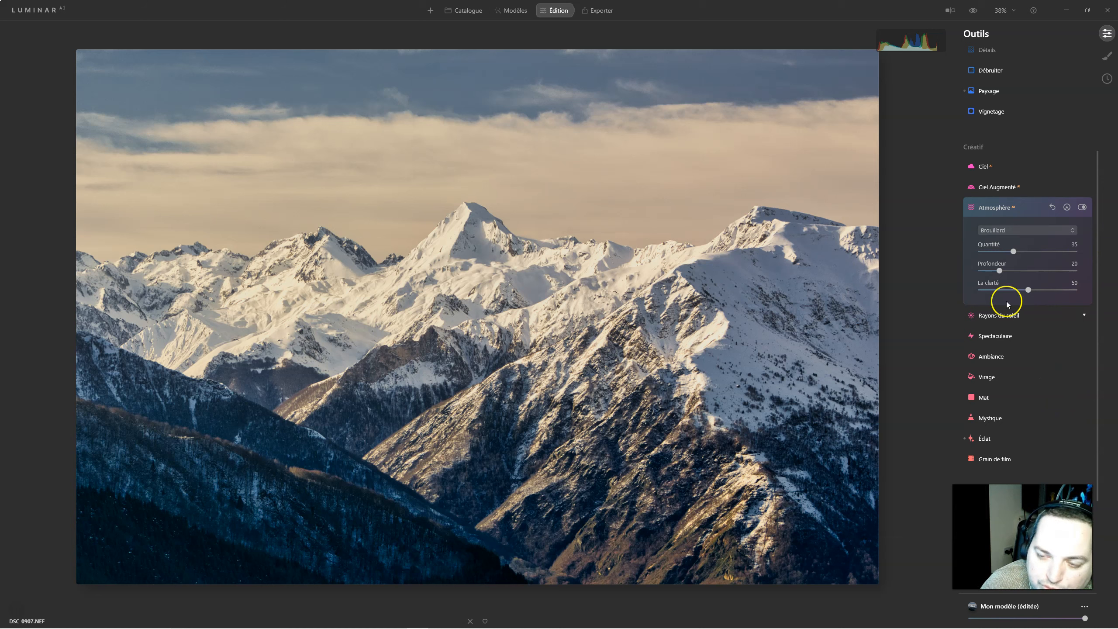
- Lighten the rocky slopes of the foreground mountains with a Densité +/densité - brush of size 100 and intensity 20
click(994, 207)
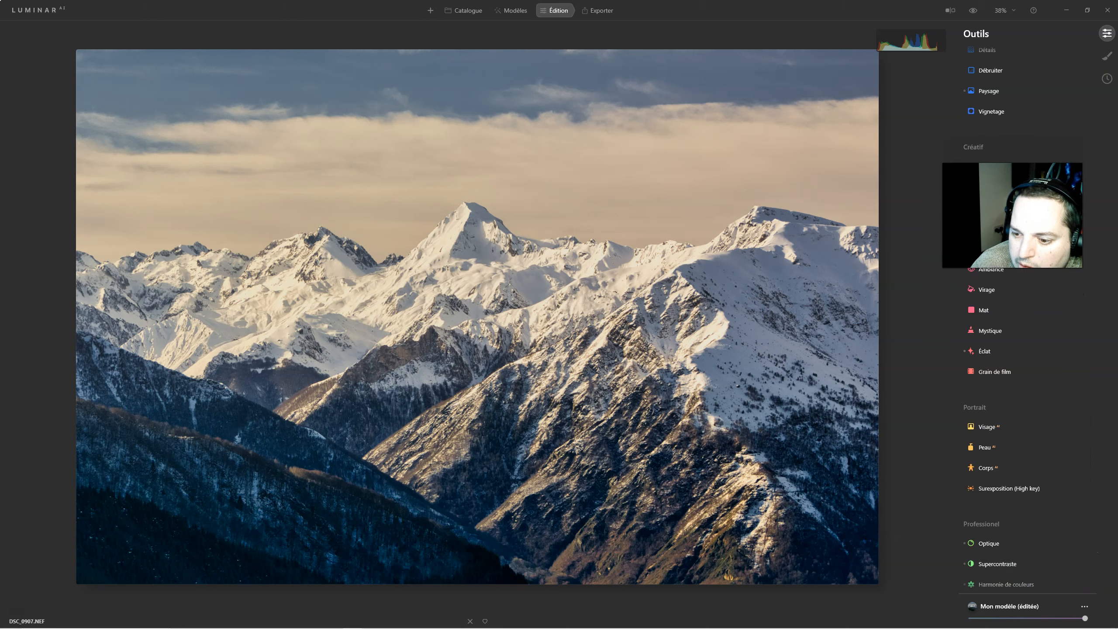
scroll(1012, 537, down, 2)
click(1007, 548)
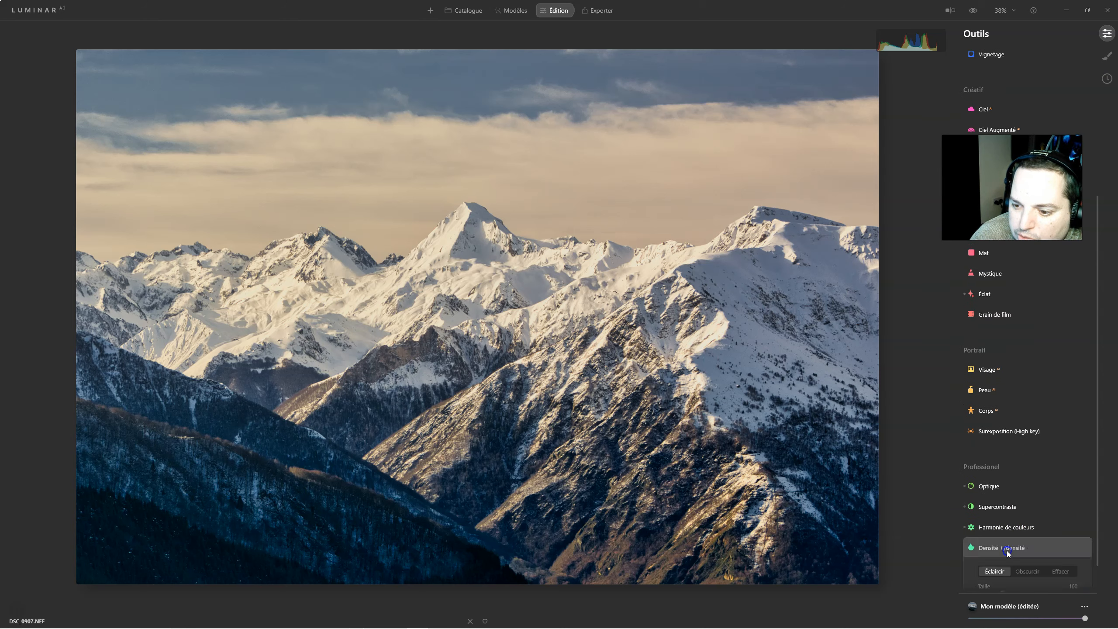
click(1009, 547)
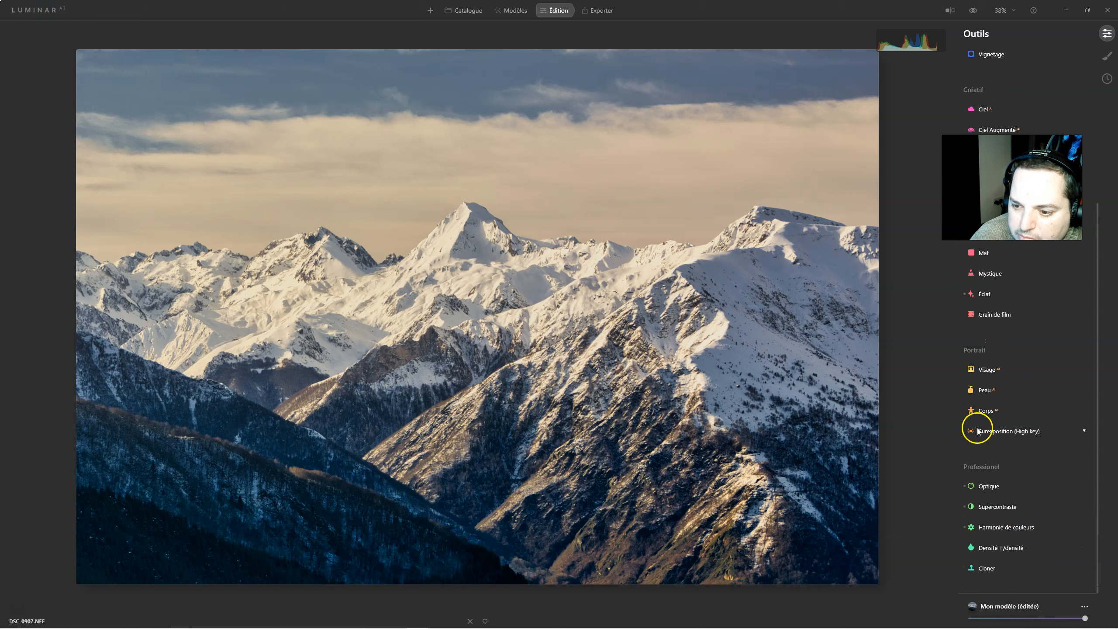
click(1005, 547)
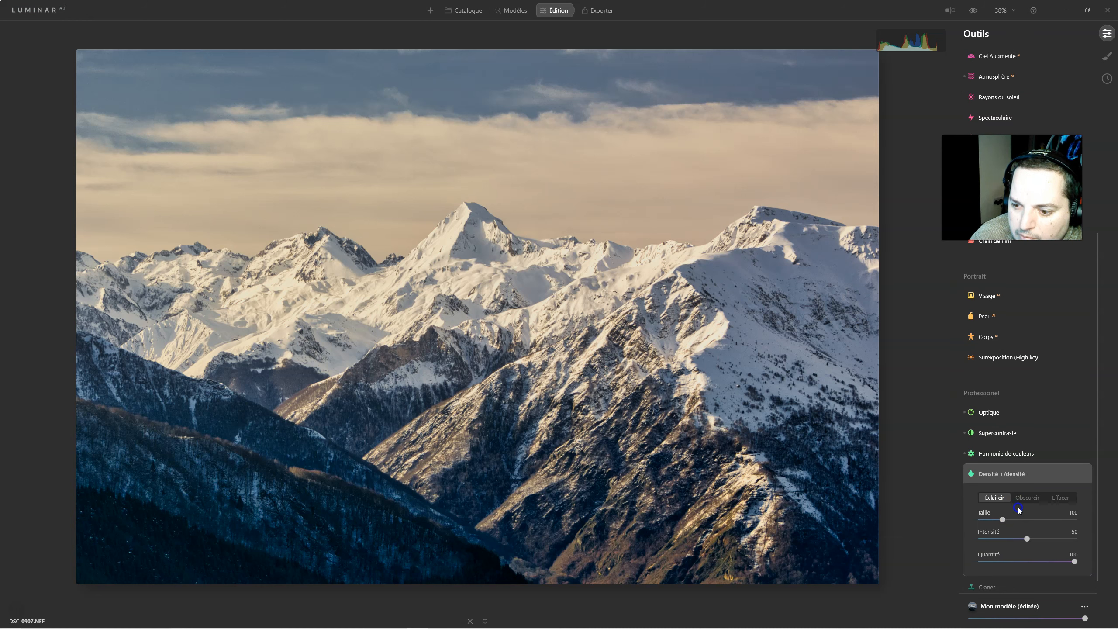
drag(1026, 539, 1024, 540)
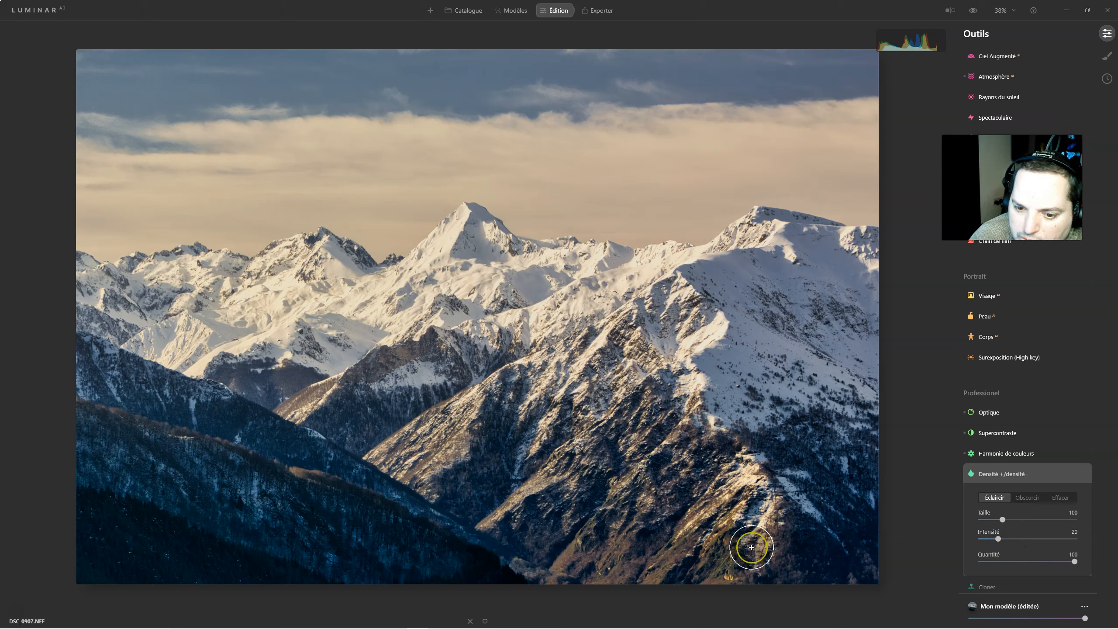
mouse_move(574, 470)
mouse_down()
mouse_move(614, 434)
mouse_move(442, 417)
mouse_move(387, 370)
mouse_up()
- Darken parts of the mountain slopes with the Obscurcir brush, reducing the brush size to 56
click(1020, 500)
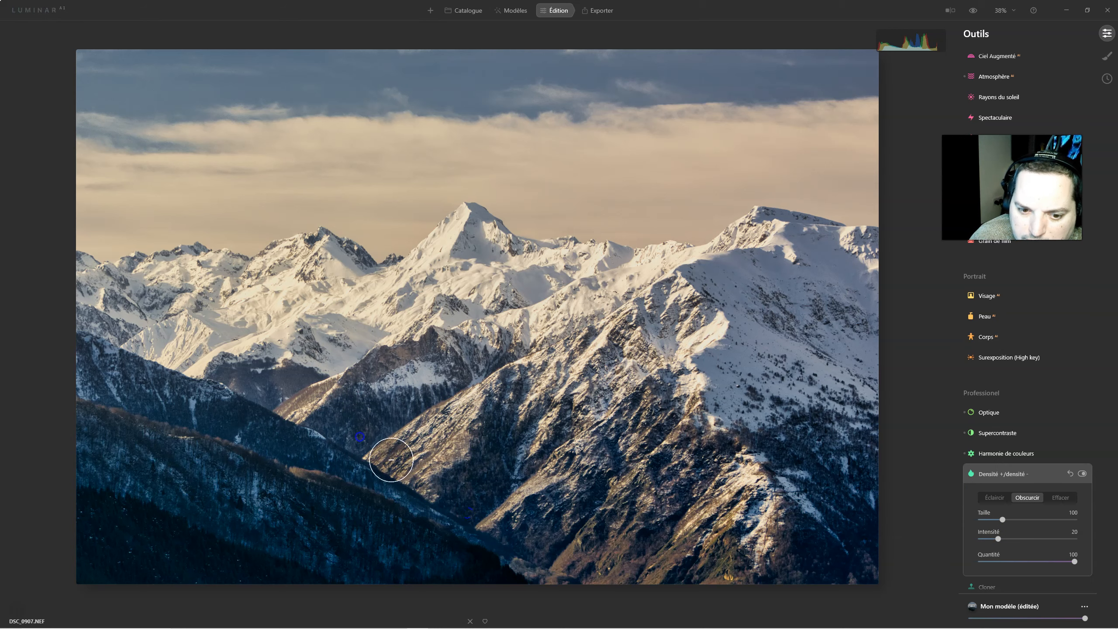
scroll(543, 368, down, 2)
click(991, 519)
mouse_move(621, 298)
mouse_down()
mouse_move(497, 276)
mouse_move(404, 331)
mouse_move(227, 305)
mouse_move(162, 333)
mouse_move(236, 310)
mouse_move(397, 353)
mouse_move(564, 281)
mouse_move(769, 351)
mouse_up()
- Lighten the snowy ridges with the Éclaircir brush and set the overall Densité +/densité - quantity to 63
click(994, 497)
mouse_move(806, 286)
mouse_down()
mouse_move(621, 343)
mouse_move(456, 242)
mouse_move(314, 296)
mouse_move(297, 315)
mouse_up()
drag(1073, 561, 1040, 562)
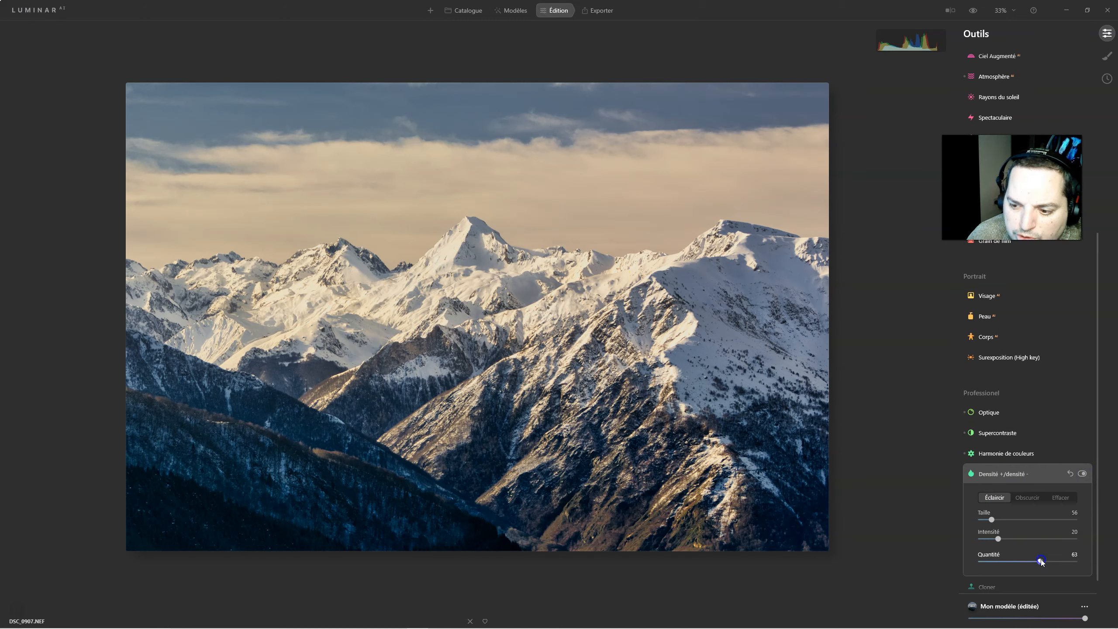
- Compare the photo with and without the Densité +/densité - retouching
click(1082, 471)
click(1083, 472)
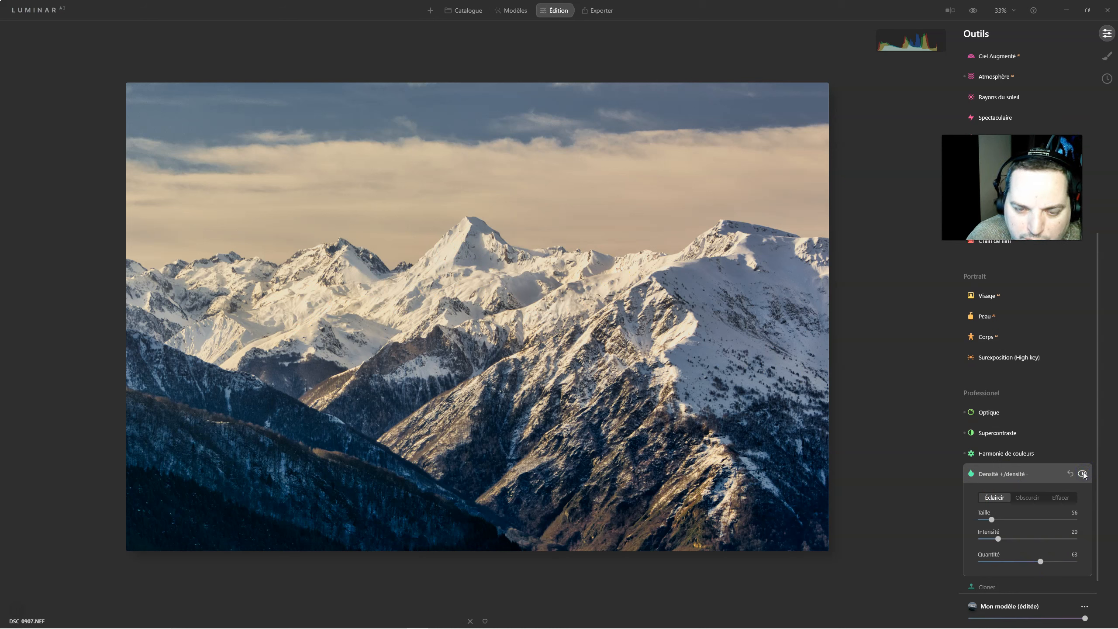
click(1083, 473)
click(925, 261)
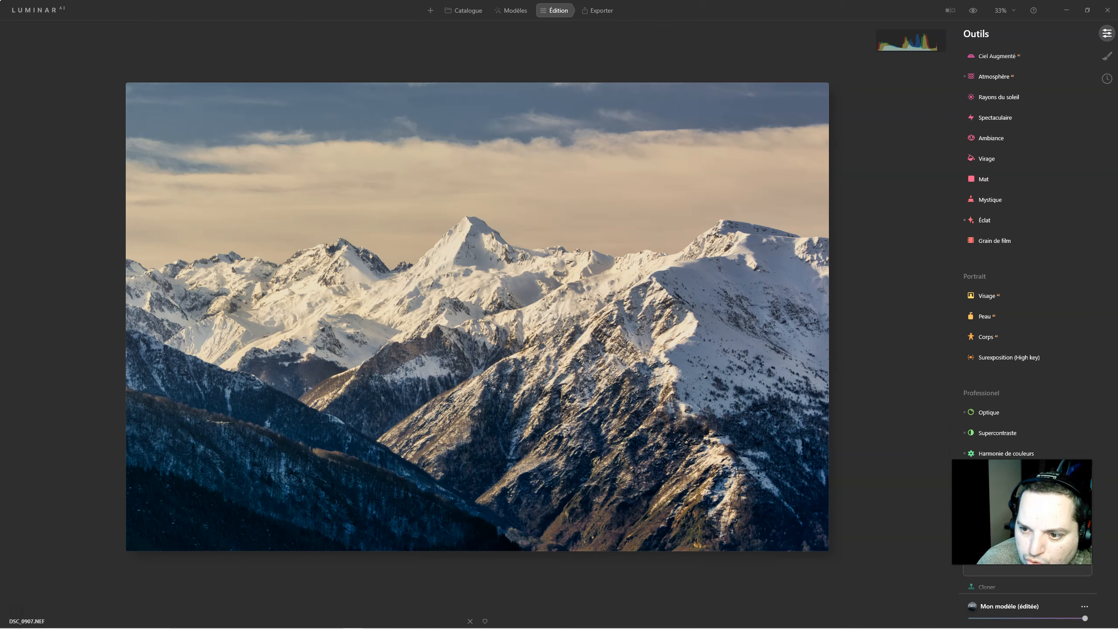
- Choose the large mountain slope in the right half of the photo as the subject of the Vignetage effect
scroll(976, 196, up, 2)
scroll(975, 196, up, 3)
click(994, 189)
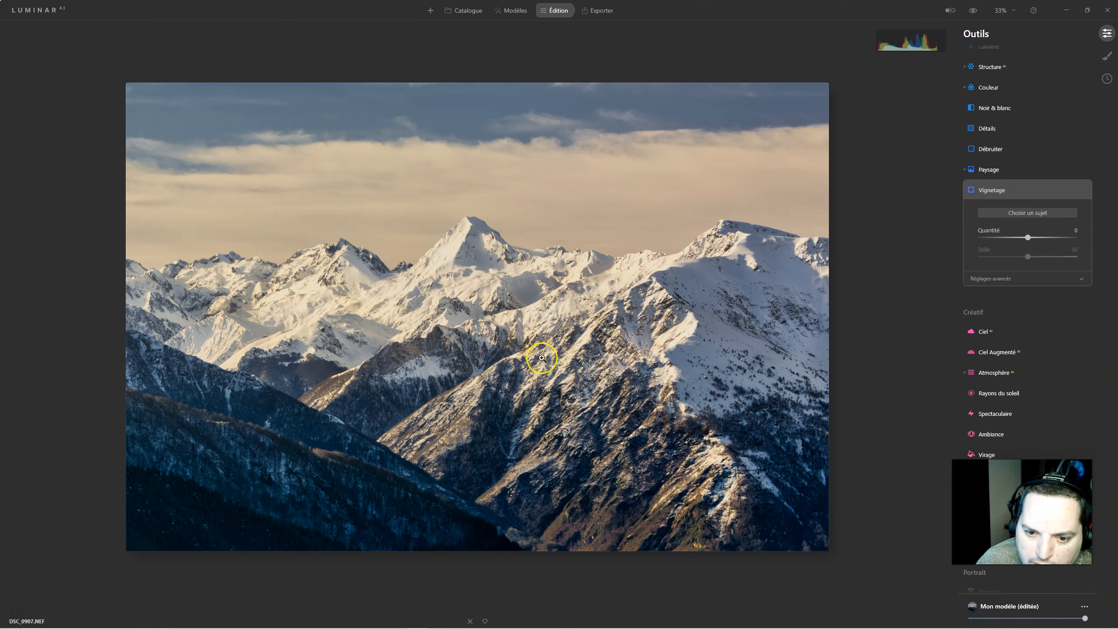
click(1014, 213)
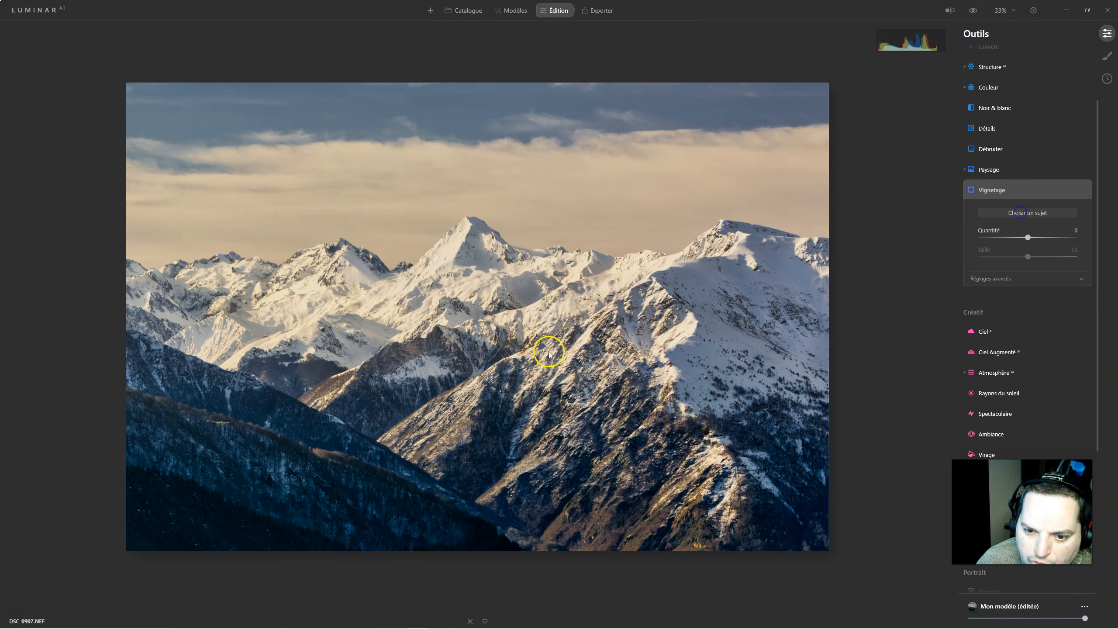
scroll(549, 354, up, 1)
click(1049, 215)
click(771, 330)
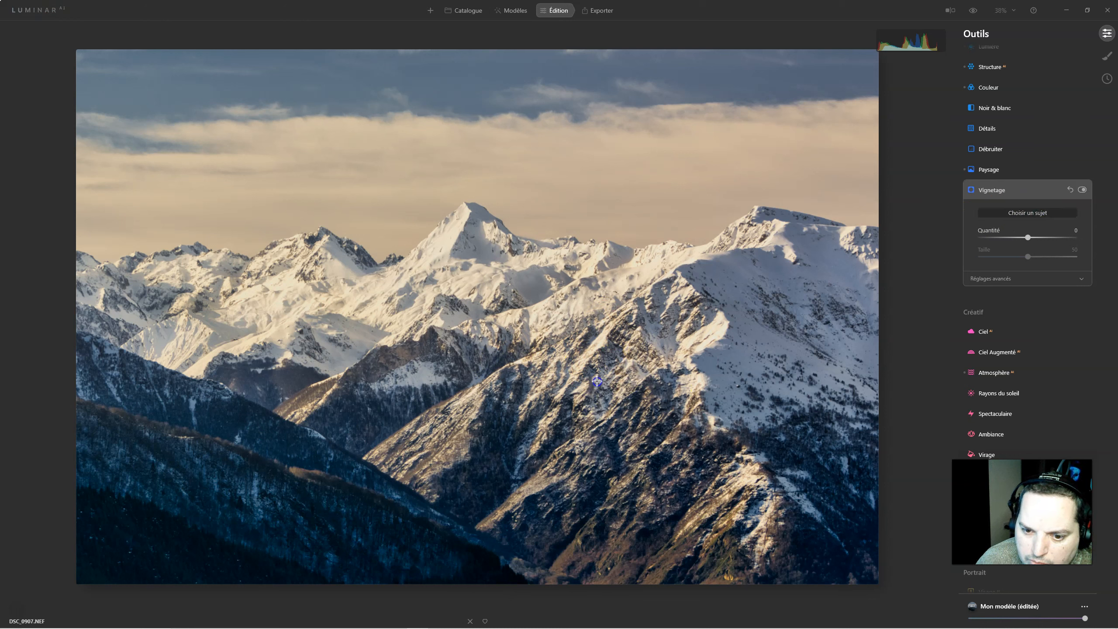
- Set the vignette to quantity -96, size 0, progressivité 100 and lumière interne 19
drag(1026, 237, 1008, 257)
click(1026, 256)
click(979, 279)
click(1010, 350)
drag(1027, 333, 1065, 342)
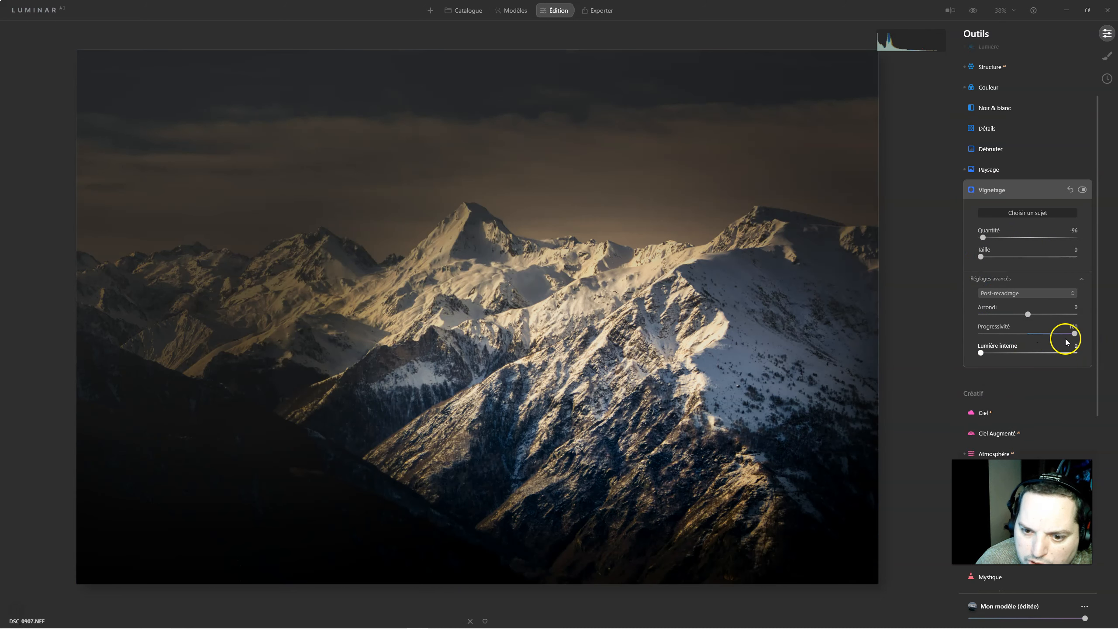
click(980, 353)
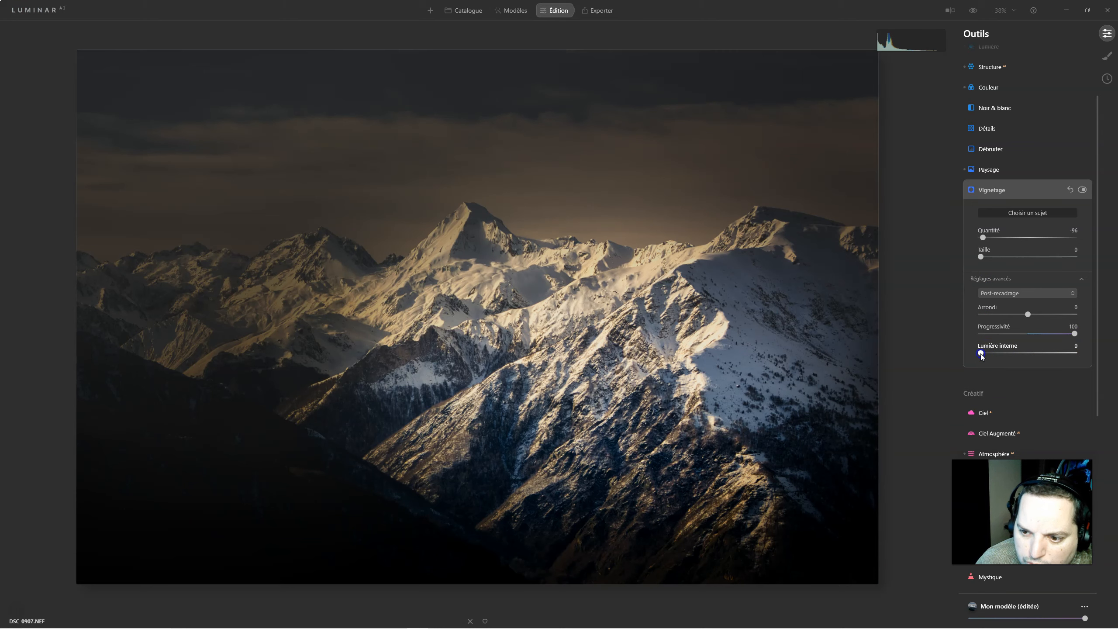
mouse_move(1000, 352)
mouse_down()
mouse_move(1045, 352)
mouse_move(998, 354)
mouse_up()
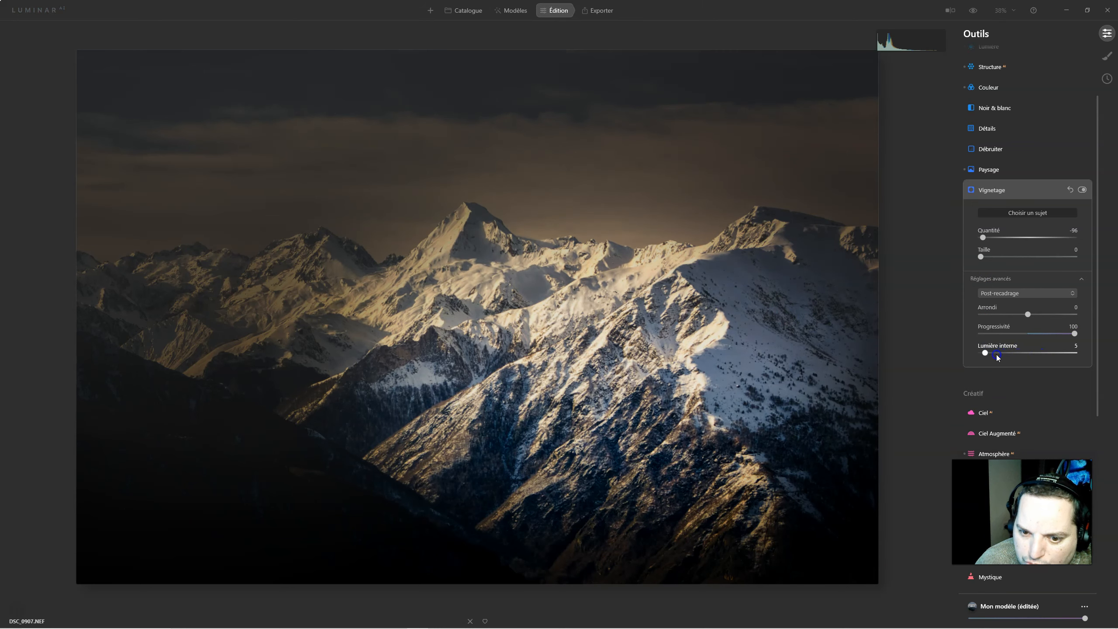
- Soften the vignette quantity to -63, then to -57 while judging the photo at 25% zoom
drag(981, 238, 996, 241)
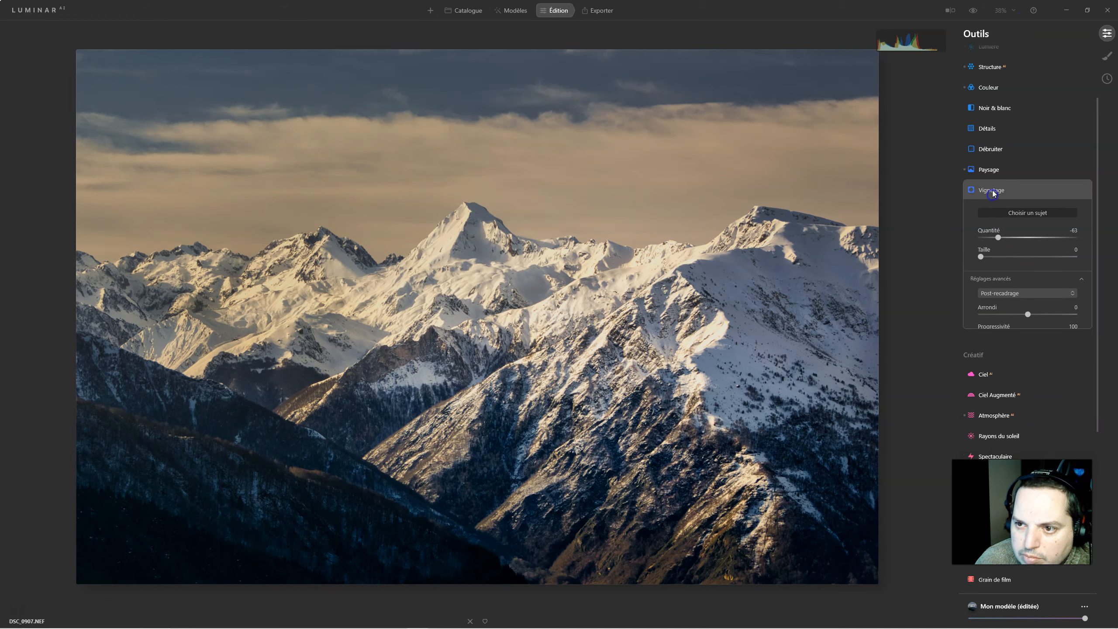
click(991, 190)
click(1001, 10)
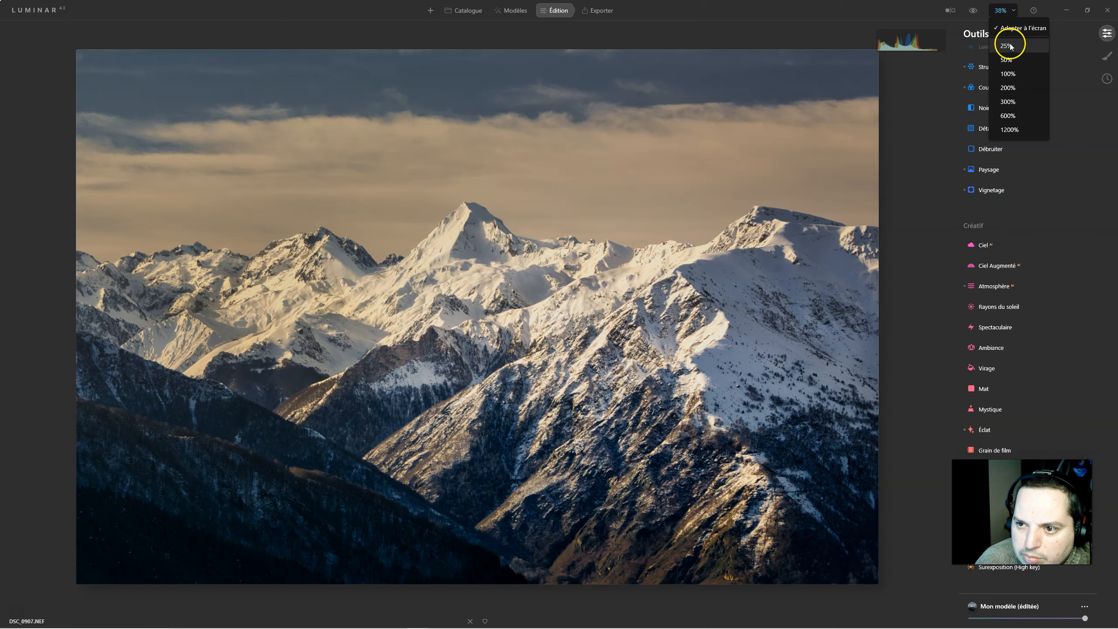
click(1009, 47)
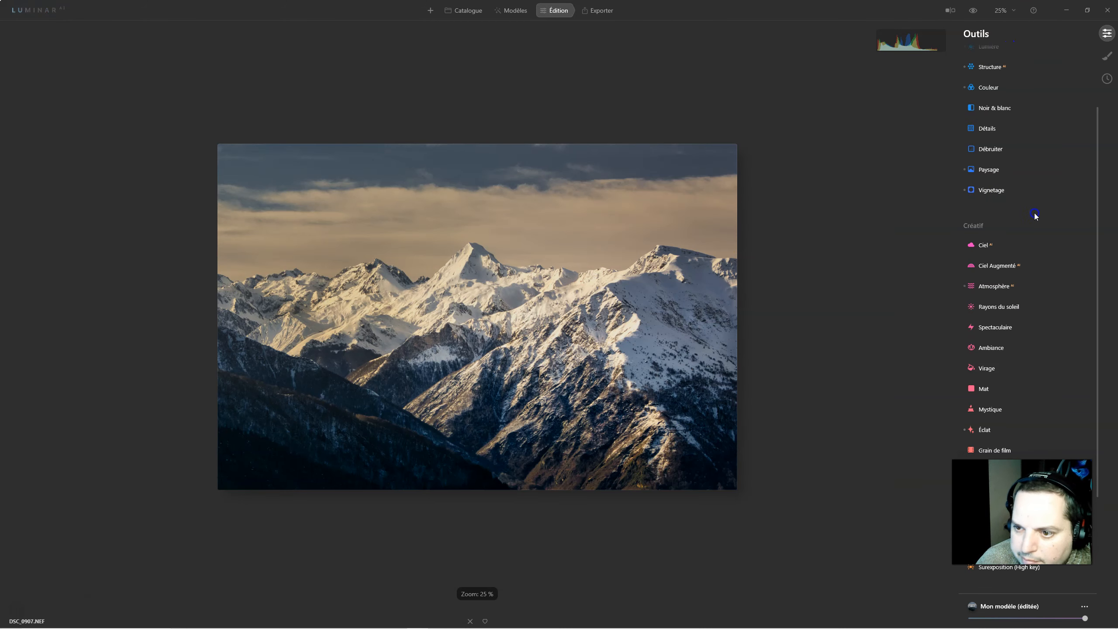
click(997, 195)
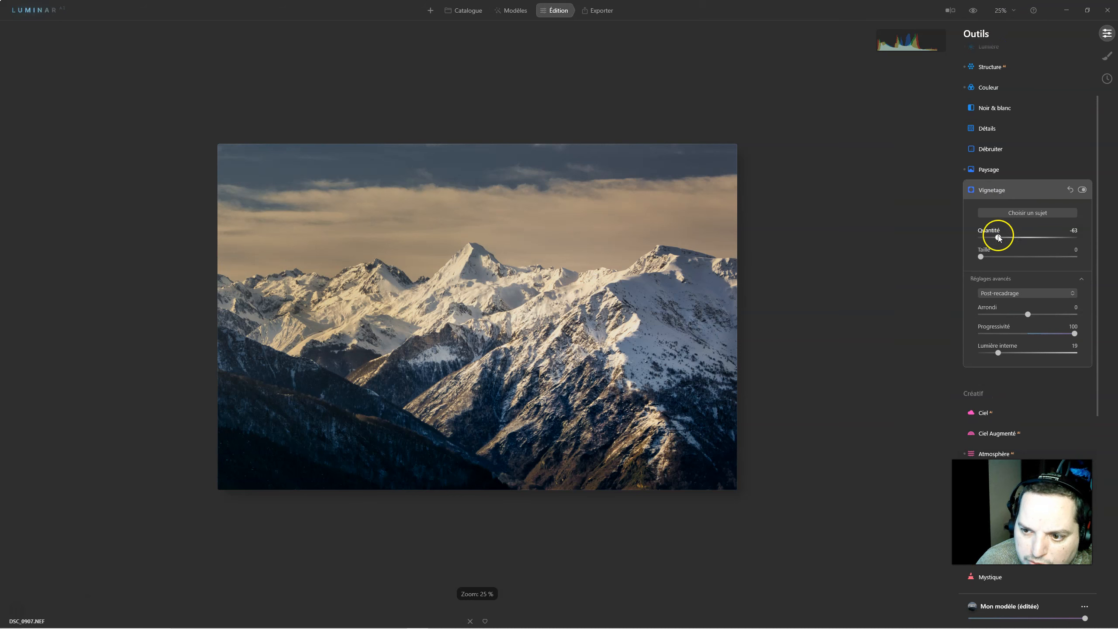
mouse_move(1003, 238)
mouse_down()
mouse_move(1021, 239)
mouse_move(1002, 239)
mouse_up()
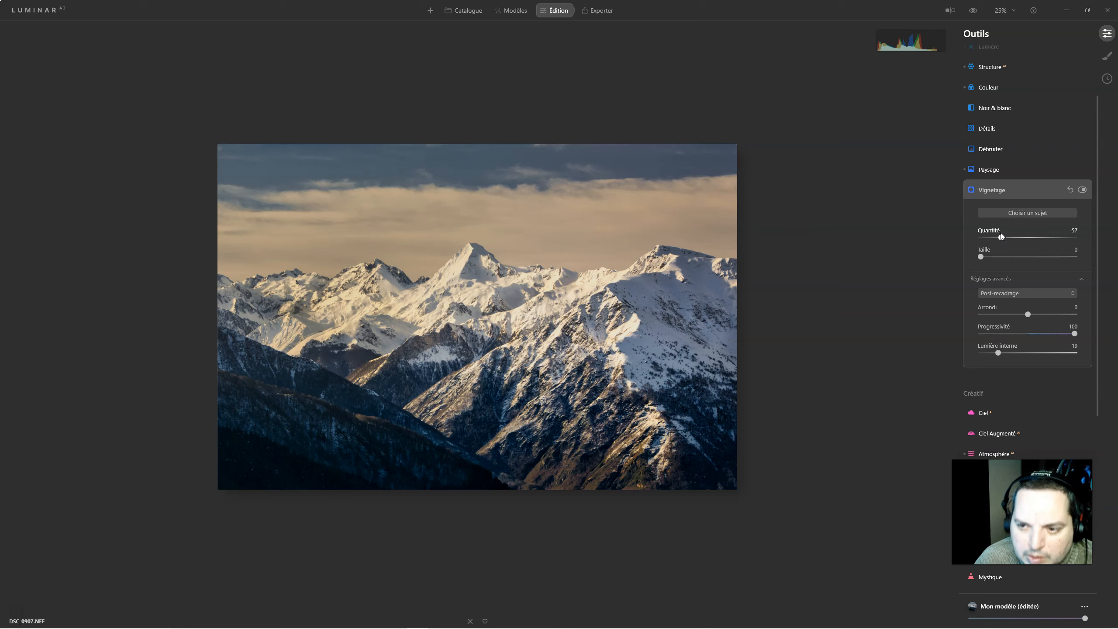
click(993, 194)
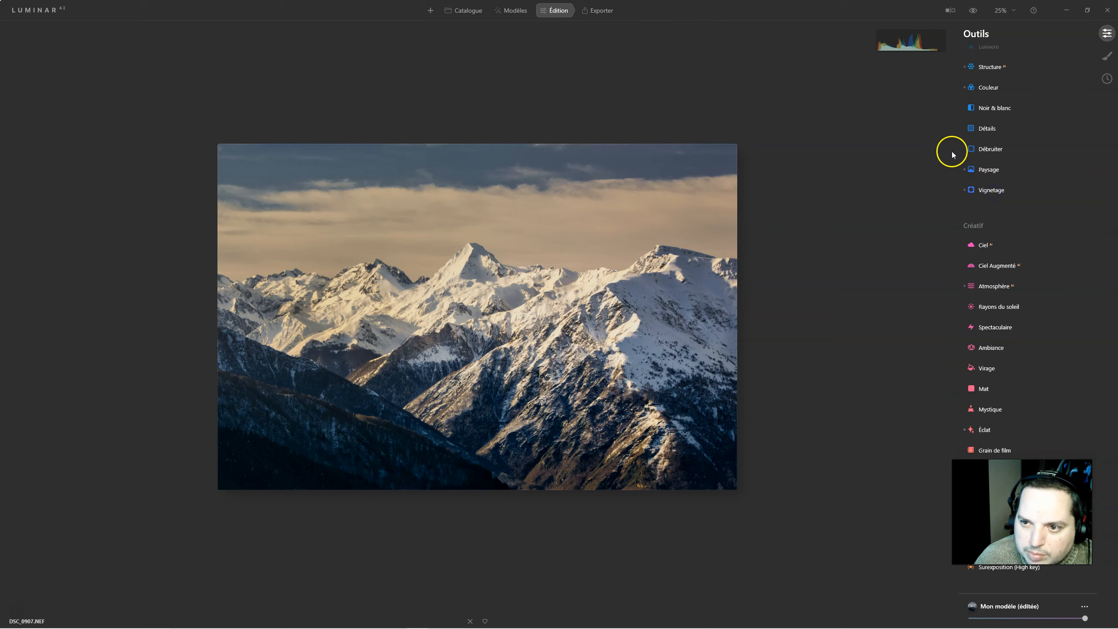
- Compare the edited photo with the original, both as a full view and with the sliding before/after divider
click(974, 12)
click(975, 11)
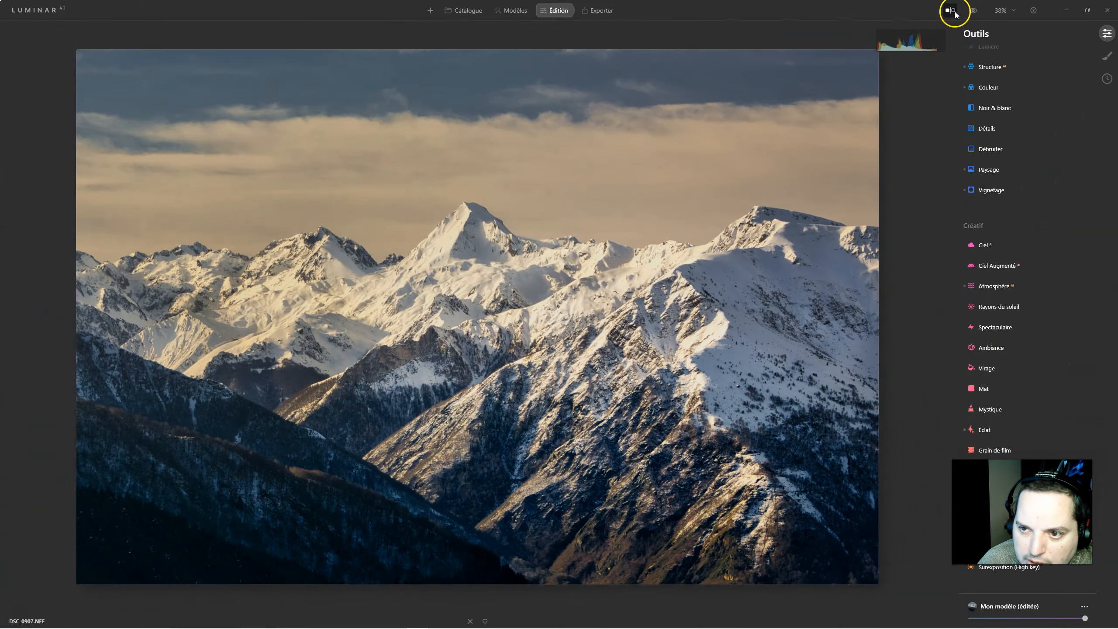
click(950, 10)
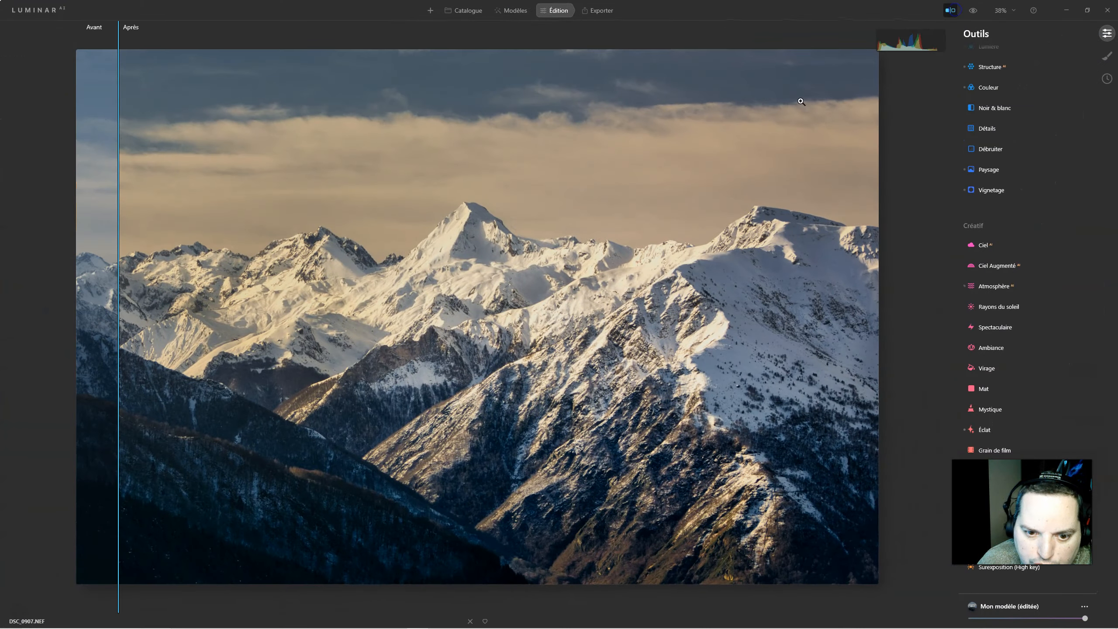
drag(117, 270, 355, 298)
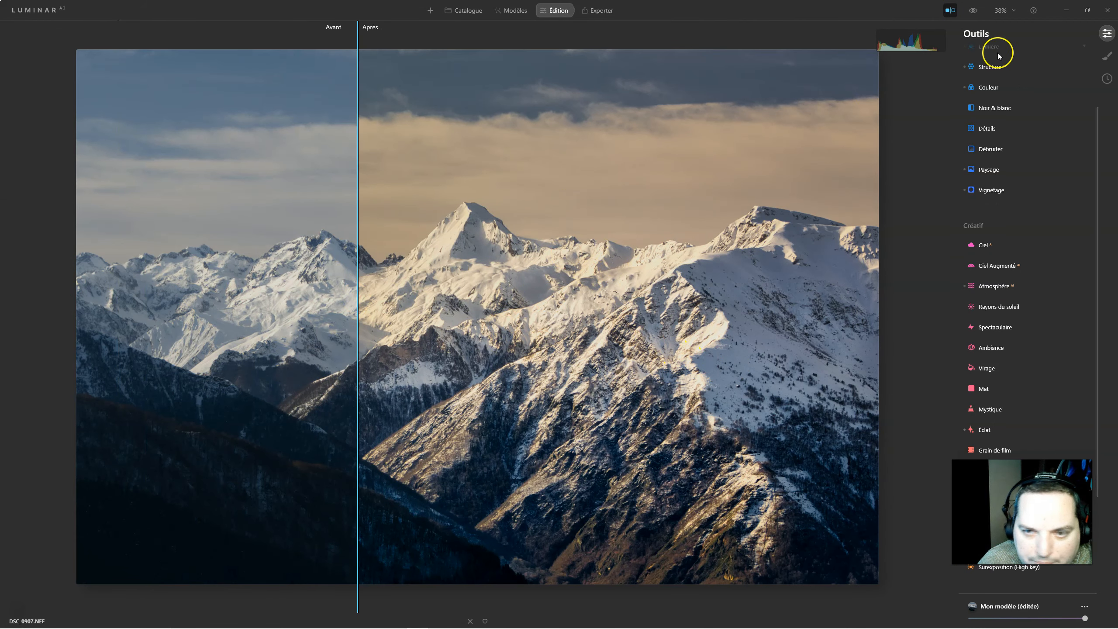
click(953, 12)
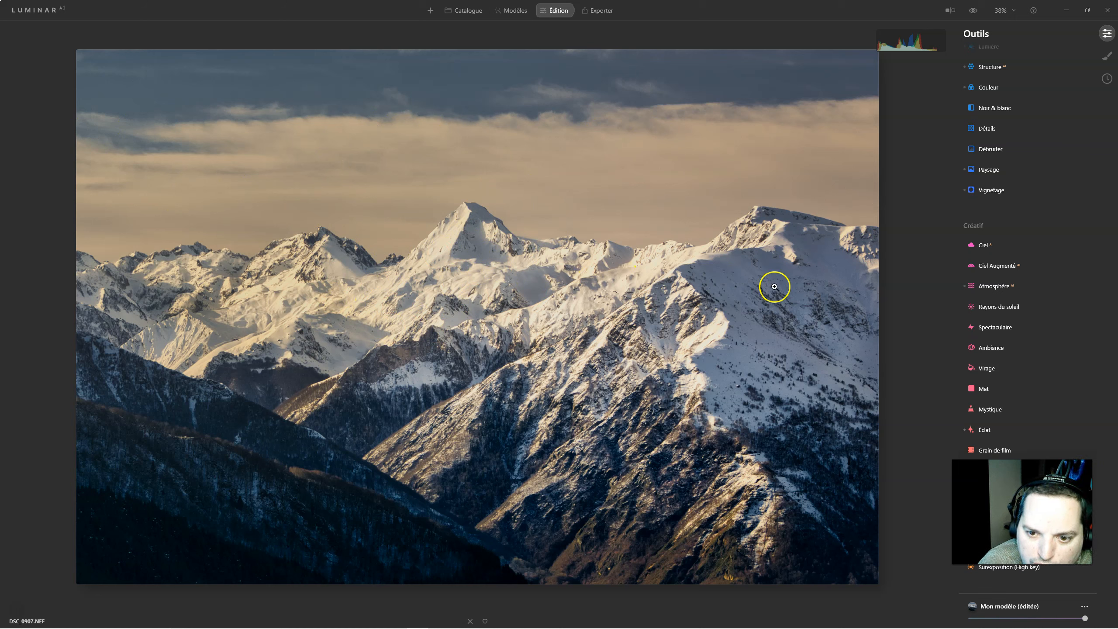
- Set the Heure dorée amount of the Paysage tool to 43
click(996, 167)
drag(988, 219, 1021, 216)
click(1013, 217)
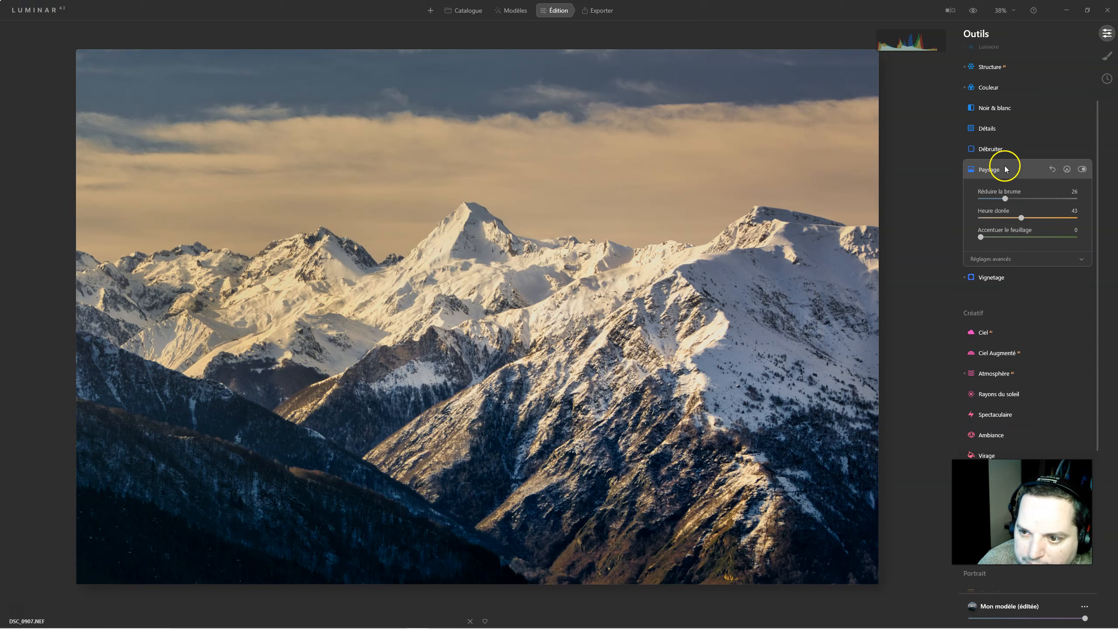
- Raise the photo's exposure to 0.84 in the Lumière tool
scroll(973, 154, up, 2)
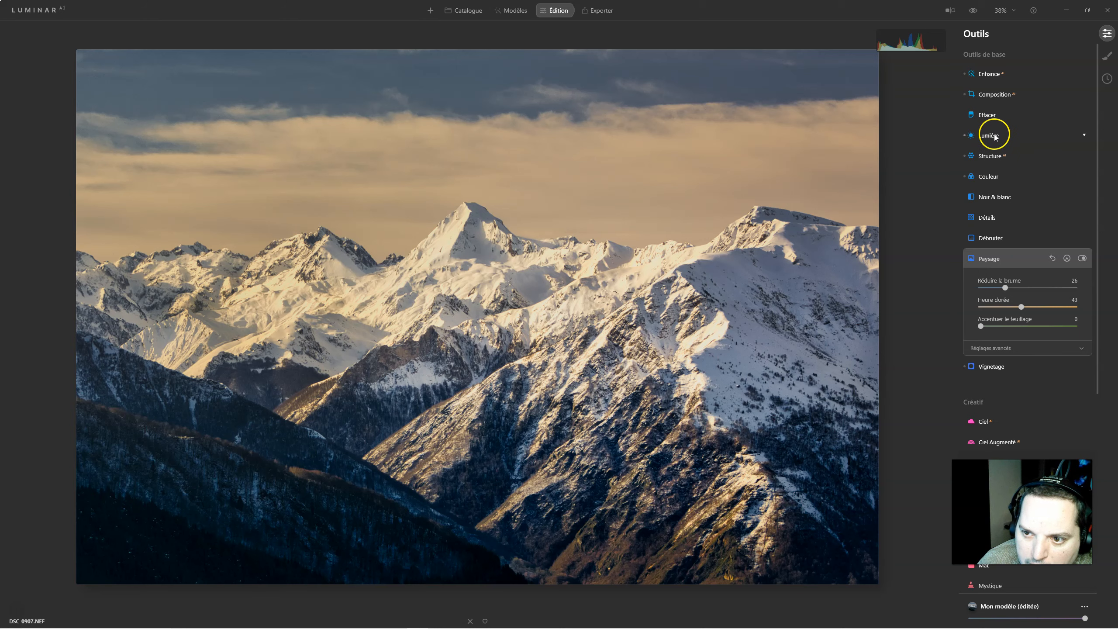
click(992, 136)
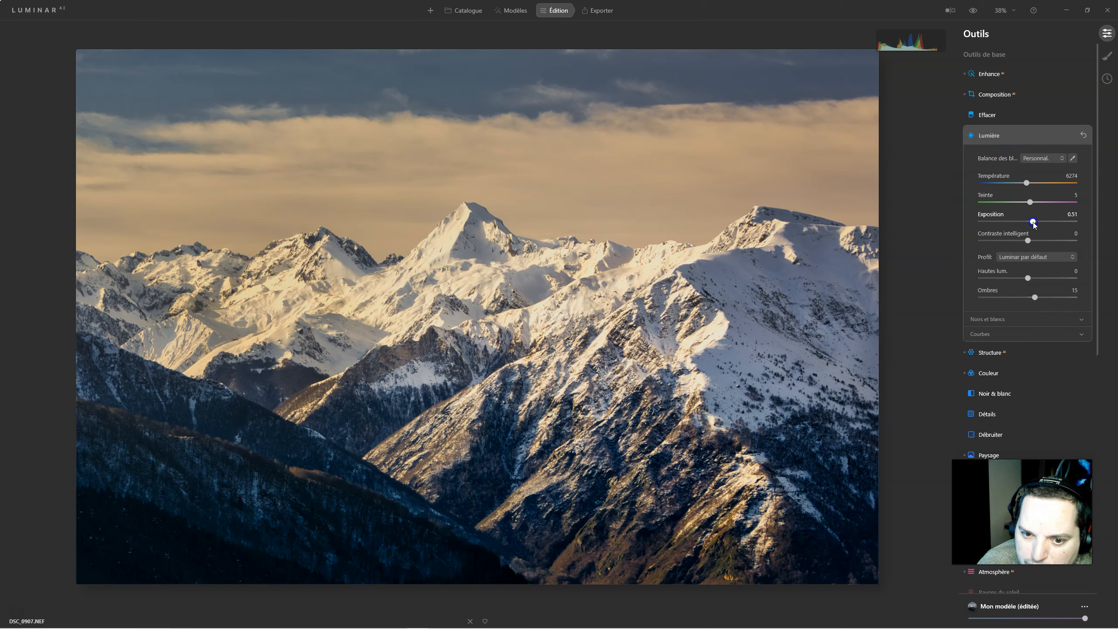
drag(1036, 223, 1037, 223)
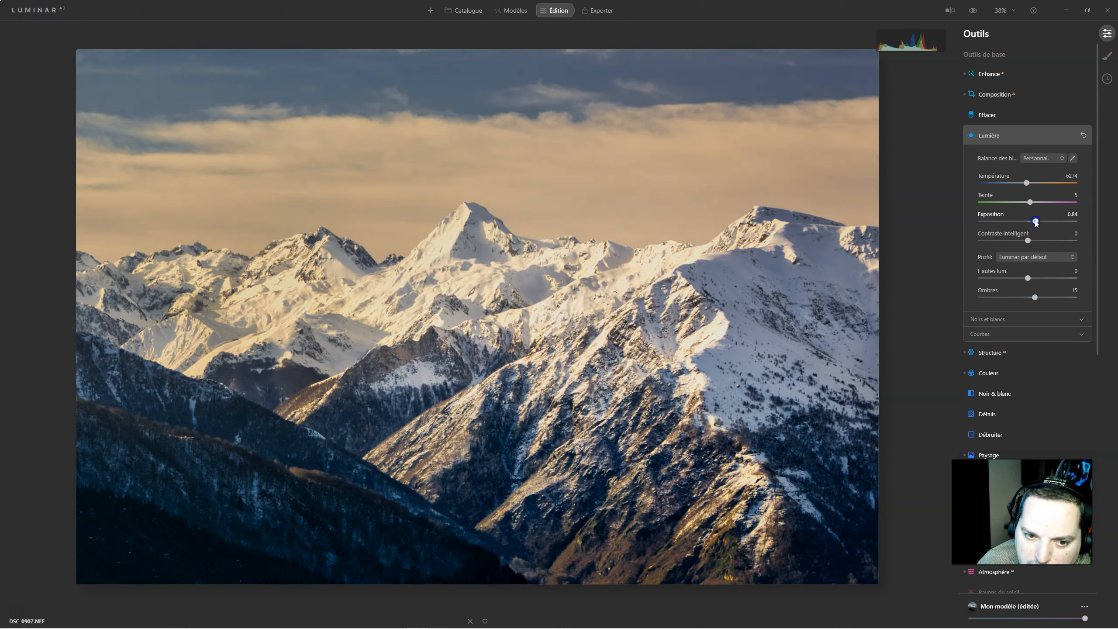
- Reduce the vignette quantity to -31 and move its subject point to the lower slope left of the photo's centre
scroll(1002, 288, down, 5)
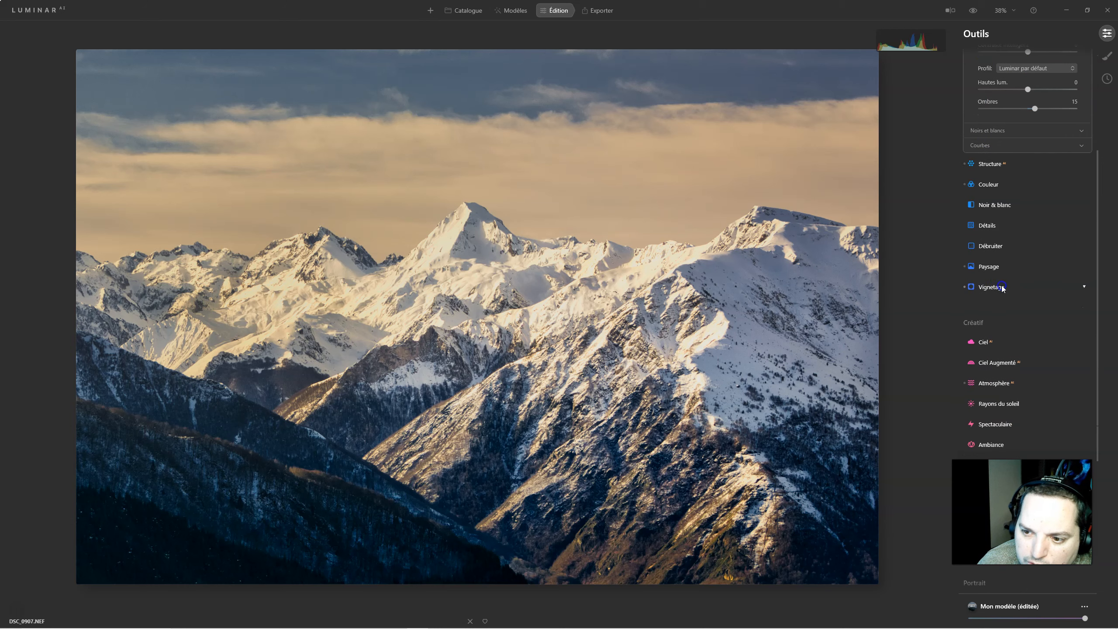
click(991, 287)
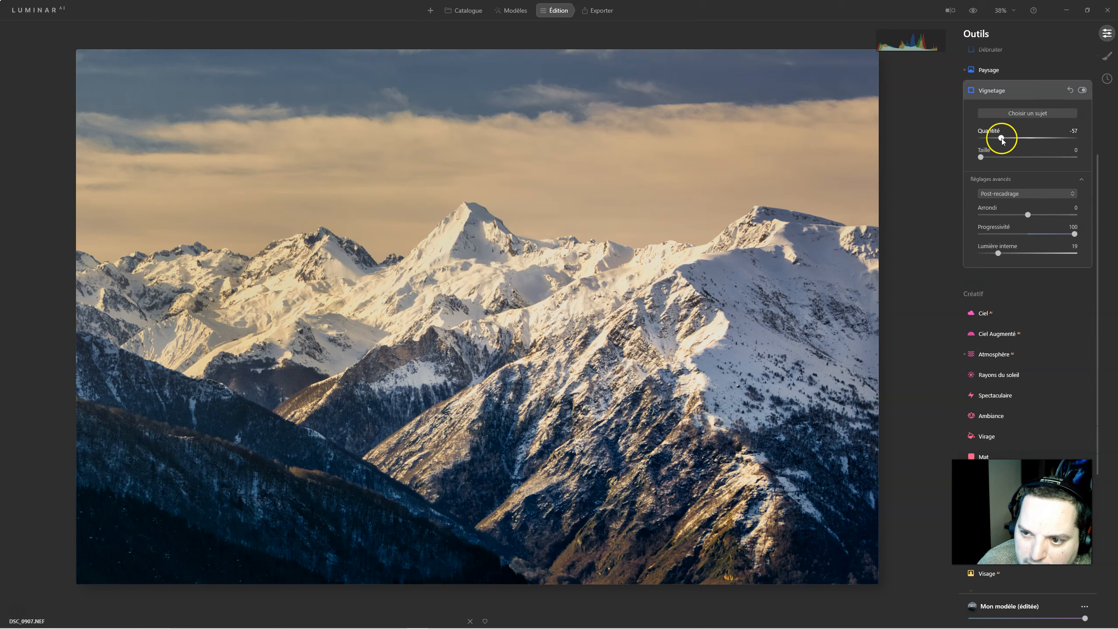
mouse_move(1000, 139)
mouse_down()
mouse_move(992, 139)
mouse_move(1014, 139)
mouse_up()
click(1012, 113)
click(404, 407)
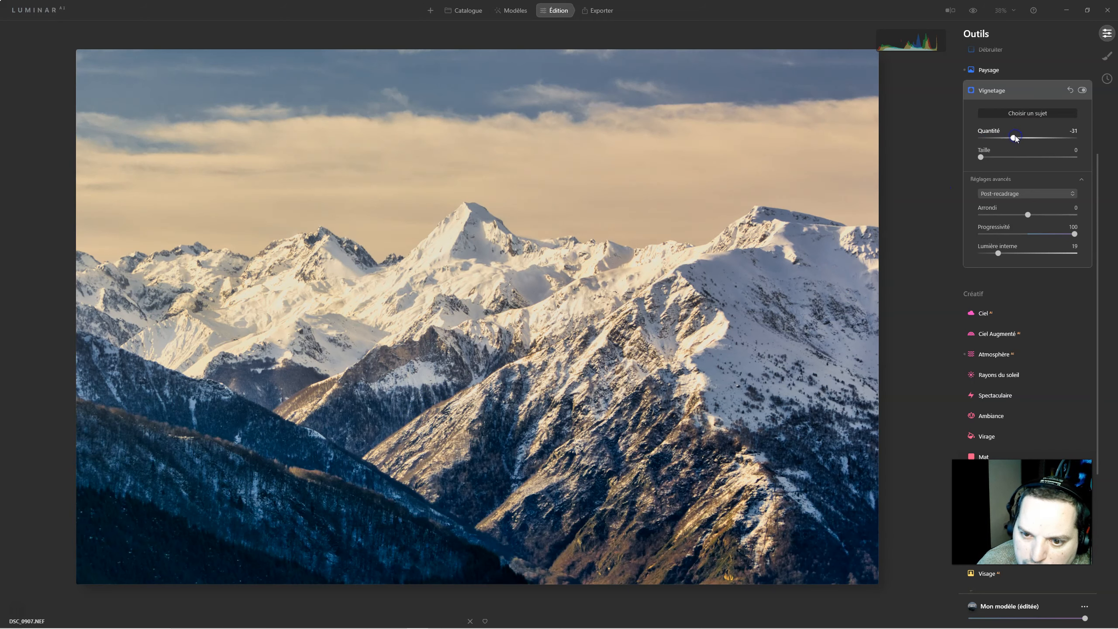
- Compare the photo with and without the vignette, and close the Vignetage settings
click(1082, 90)
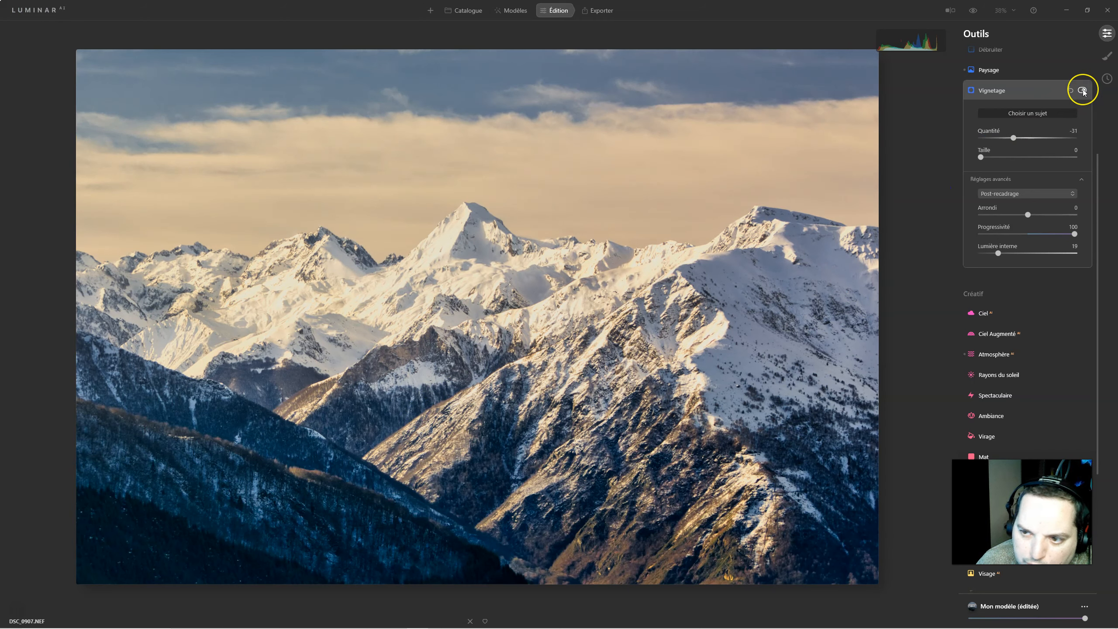
click(1082, 90)
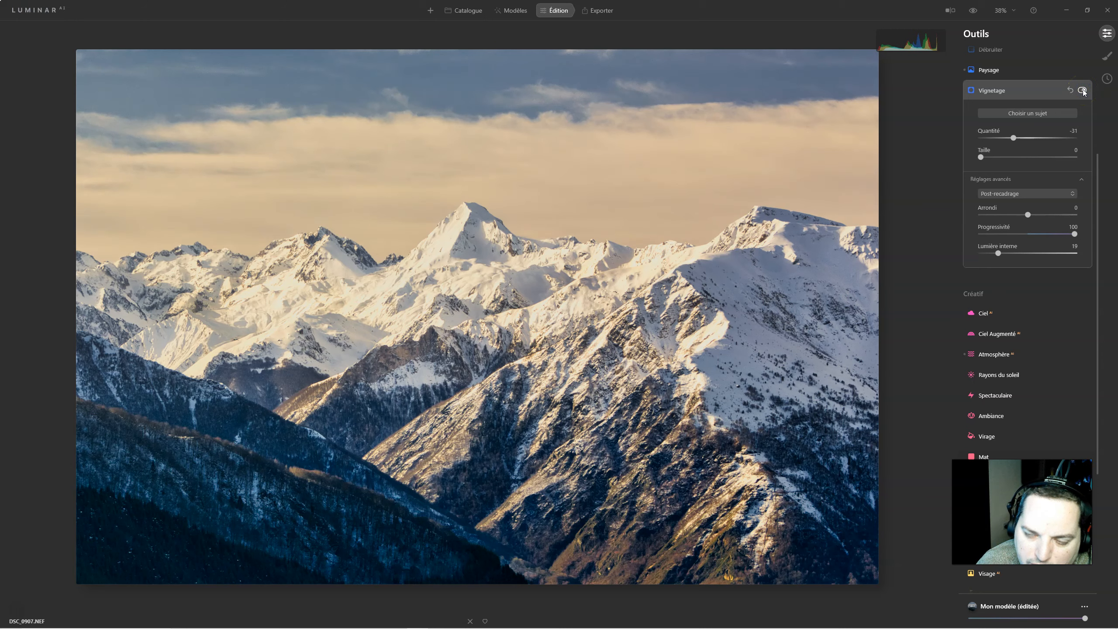
click(998, 92)
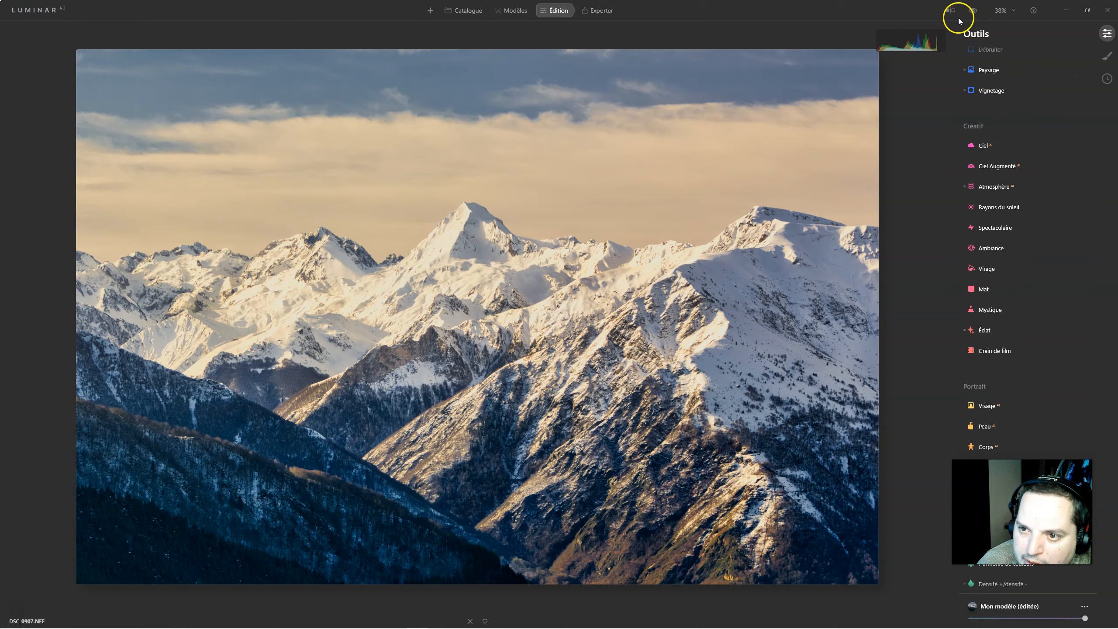
- Compare the edited photo with the original, using the full before view and the Avant/Après split swept across the image
click(974, 11)
click(974, 11)
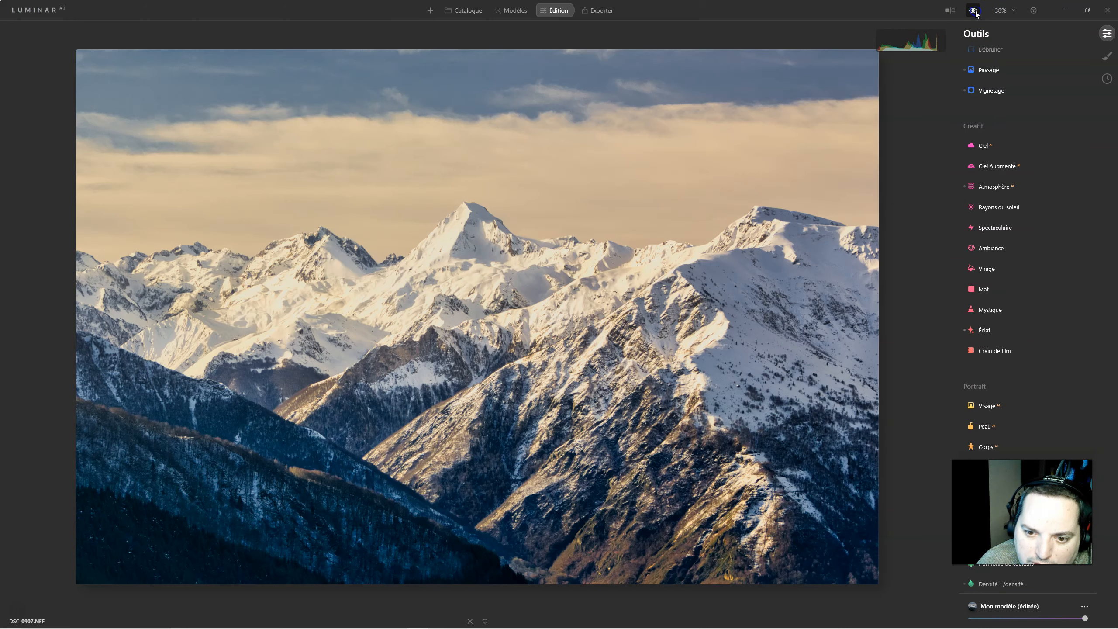
click(950, 11)
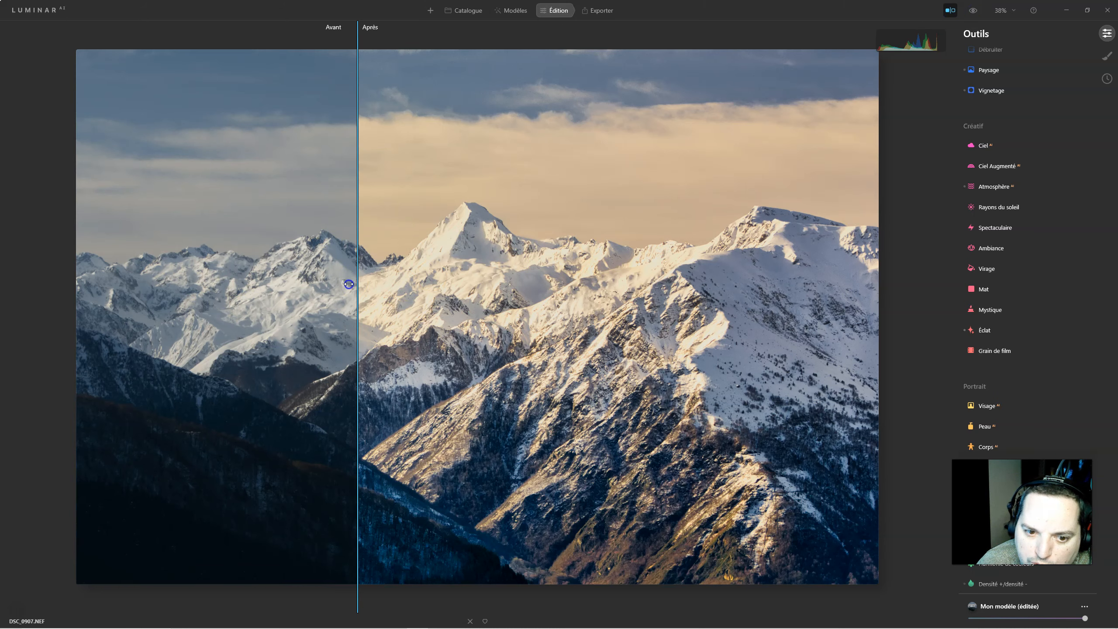
drag(353, 284, 36, 282)
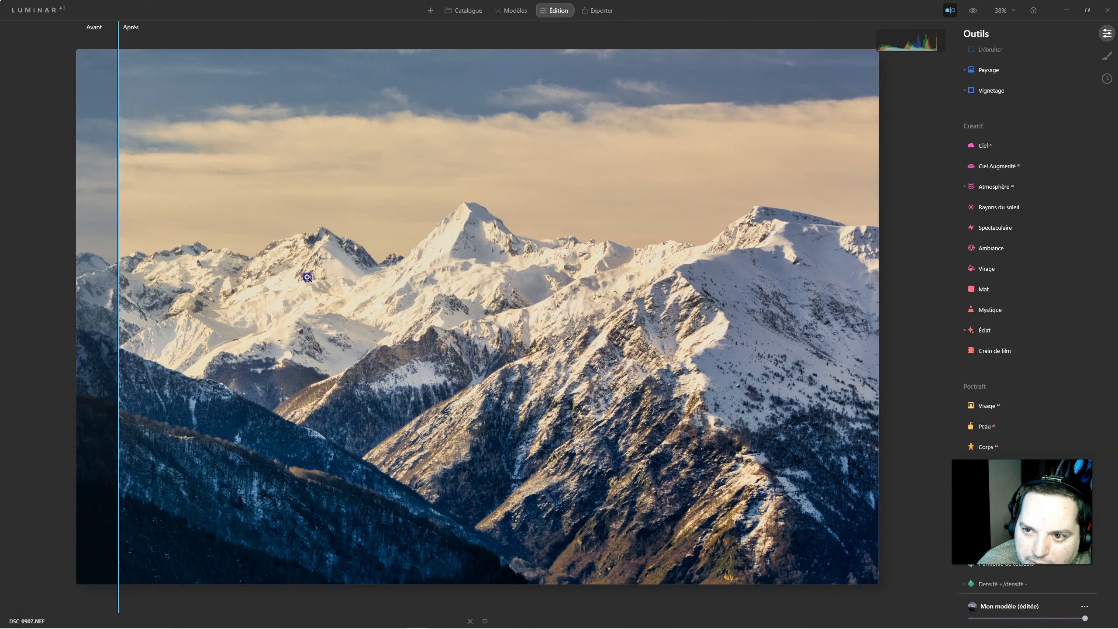
click(952, 11)
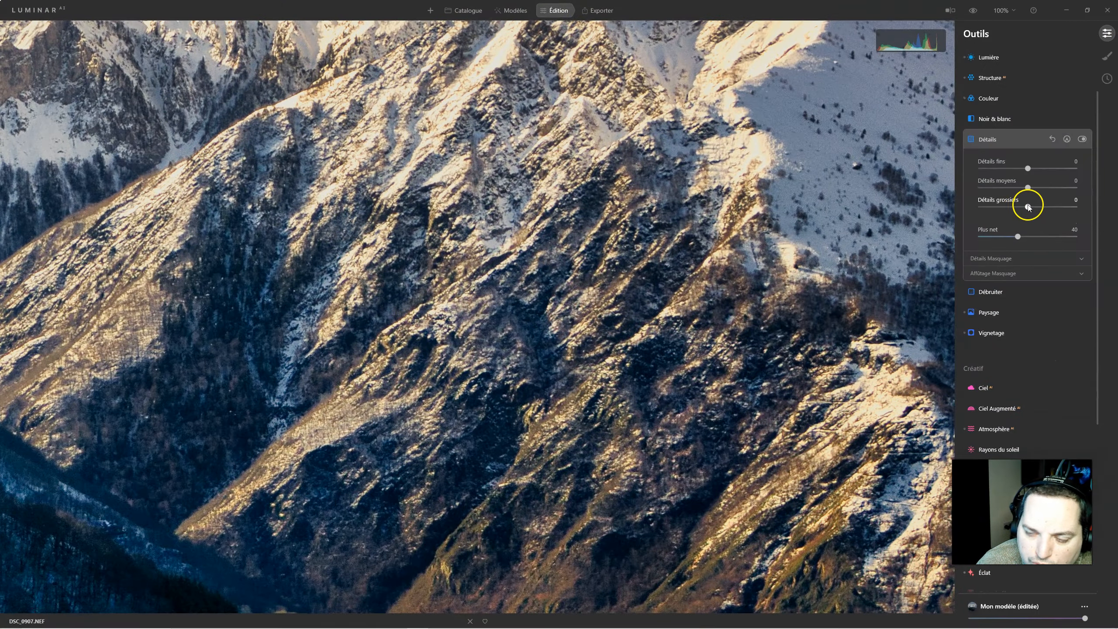
- Set Détails grossiers to 19, Détails moyens to 11 and Détails fins to 5 in the Détails tool
drag(1027, 207, 1037, 207)
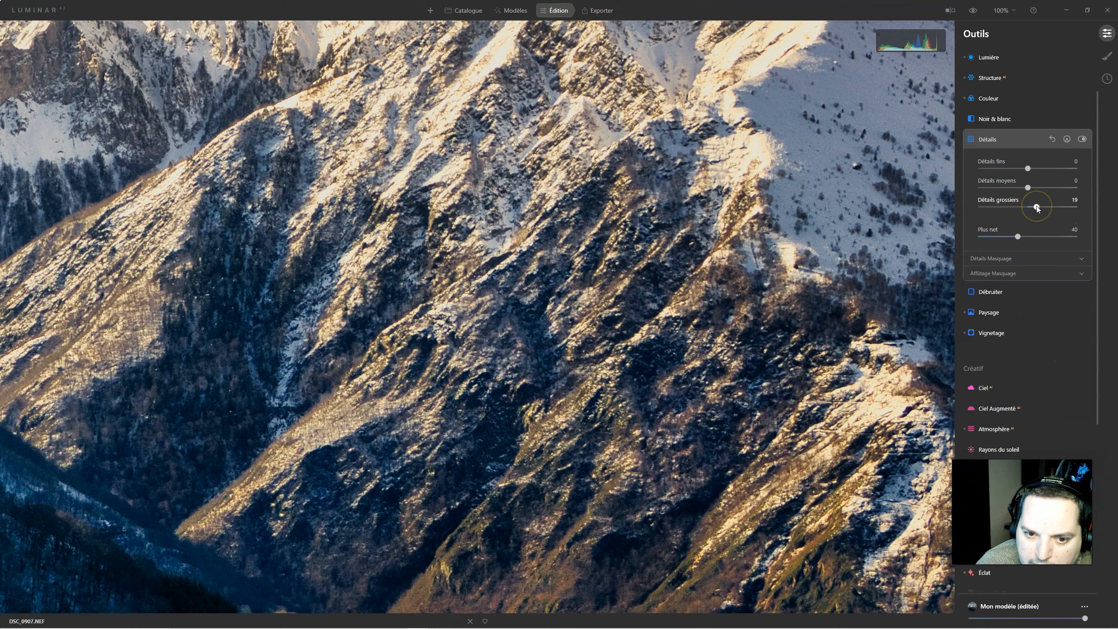
drag(1033, 187, 1034, 187)
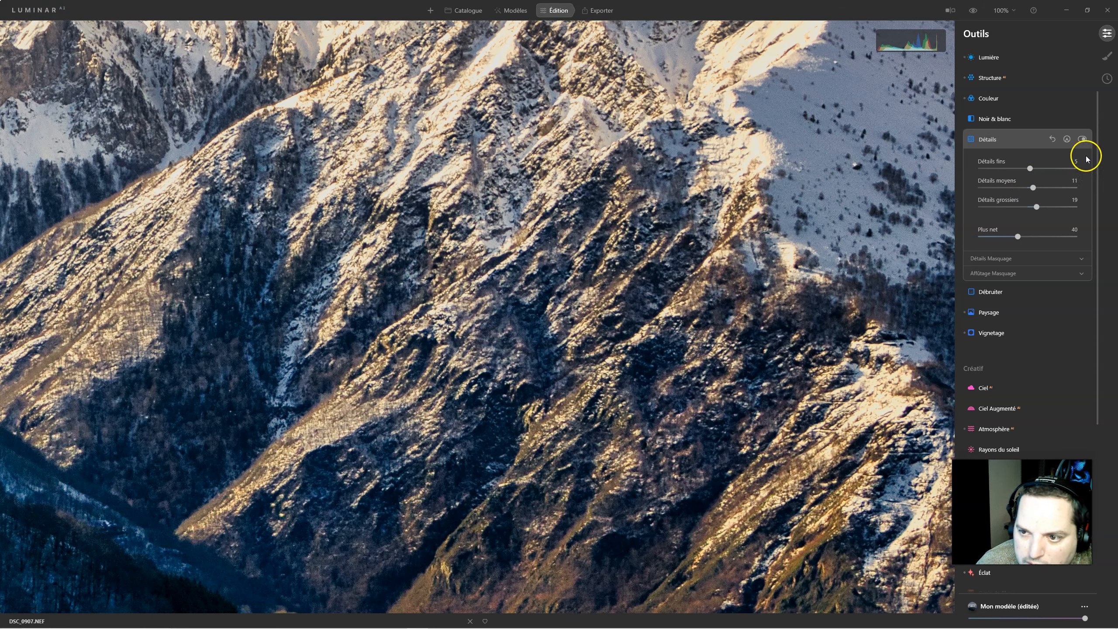
- Compare the photo with and without the Détails adjustments, first on the rocky slope at 100% and again on the whole image
click(1083, 139)
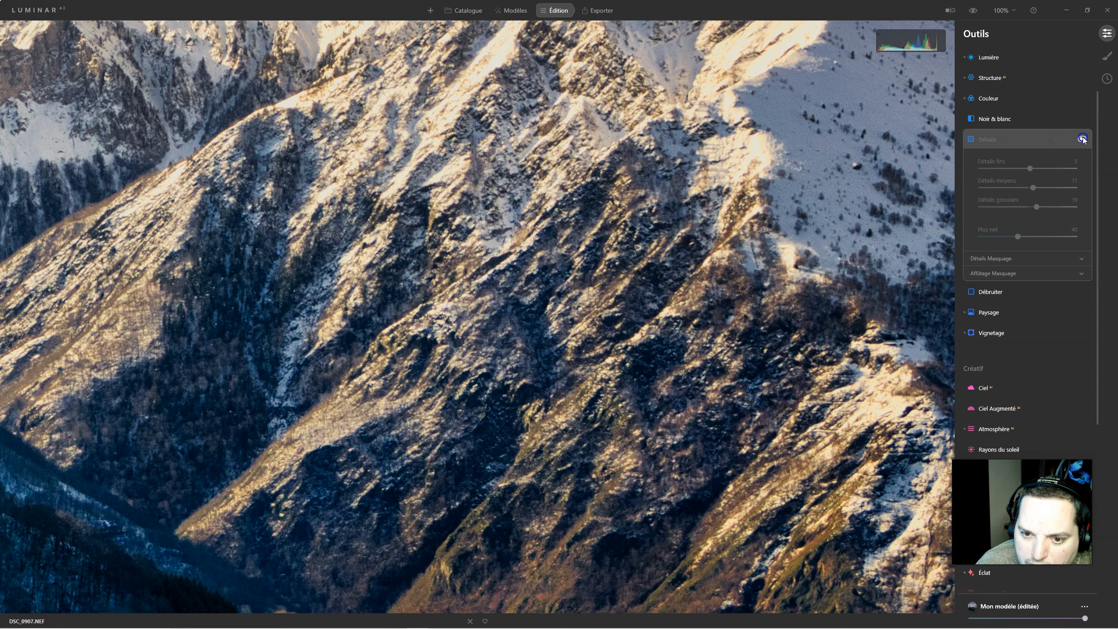
click(1083, 140)
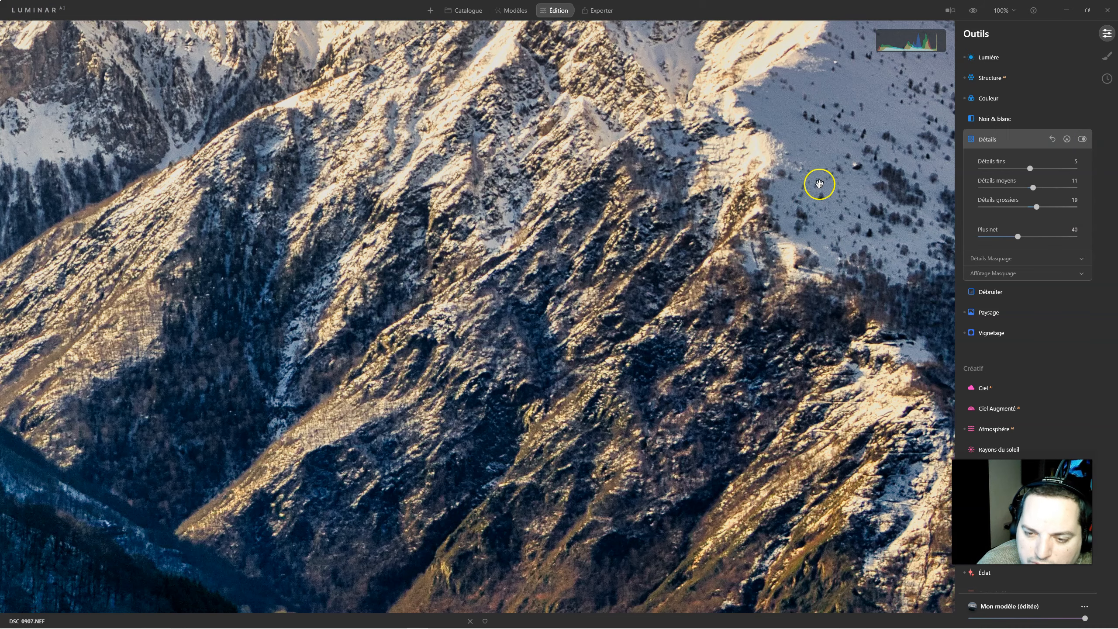
click(597, 301)
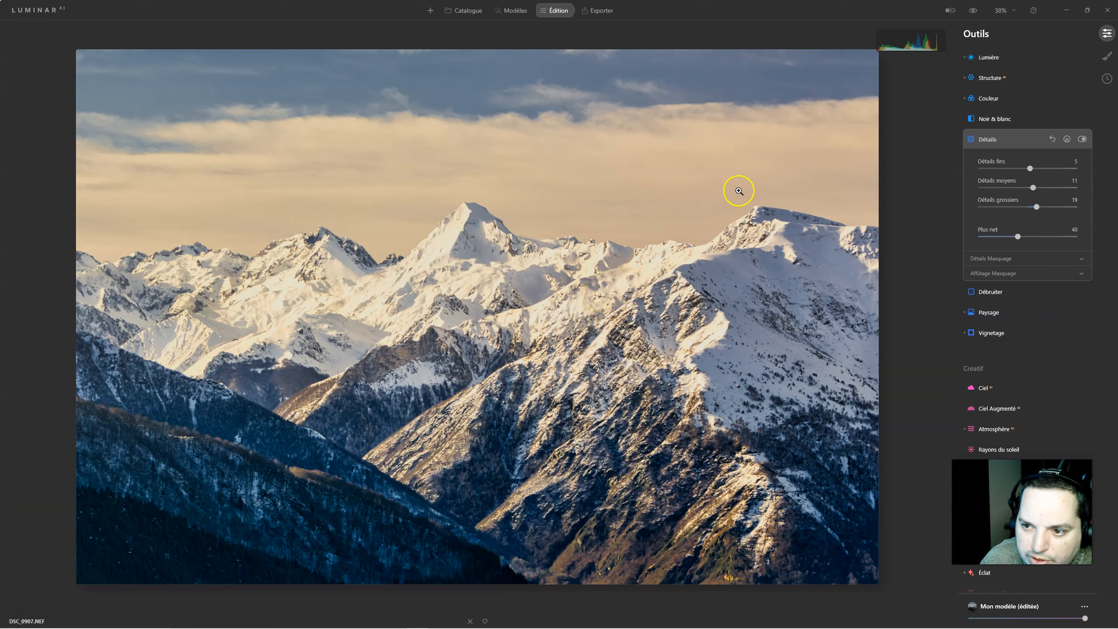
click(1081, 140)
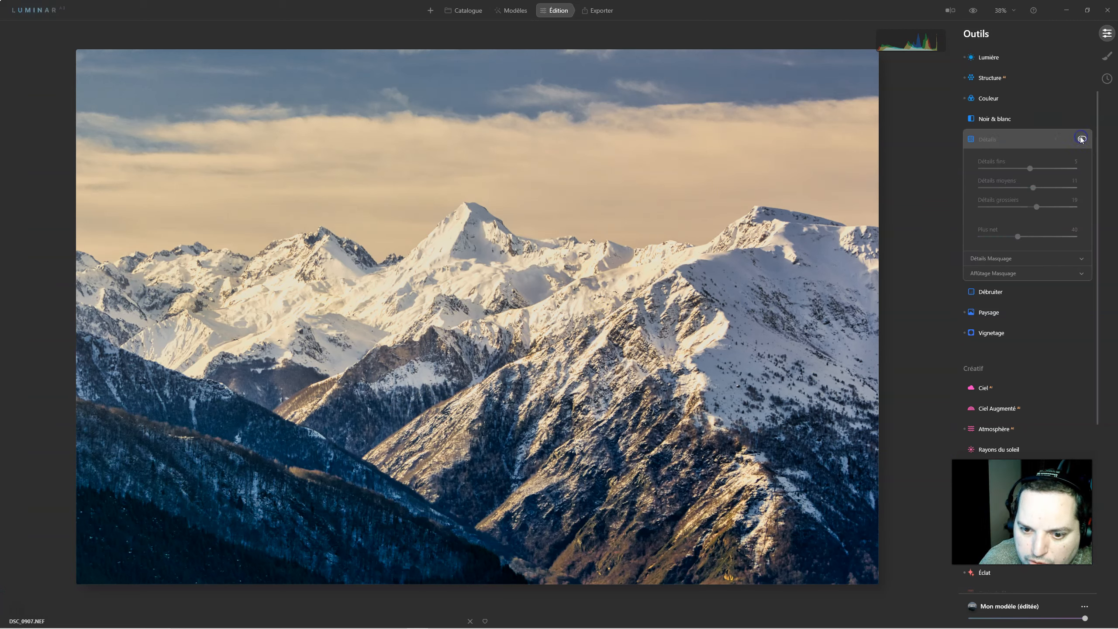
click(1081, 139)
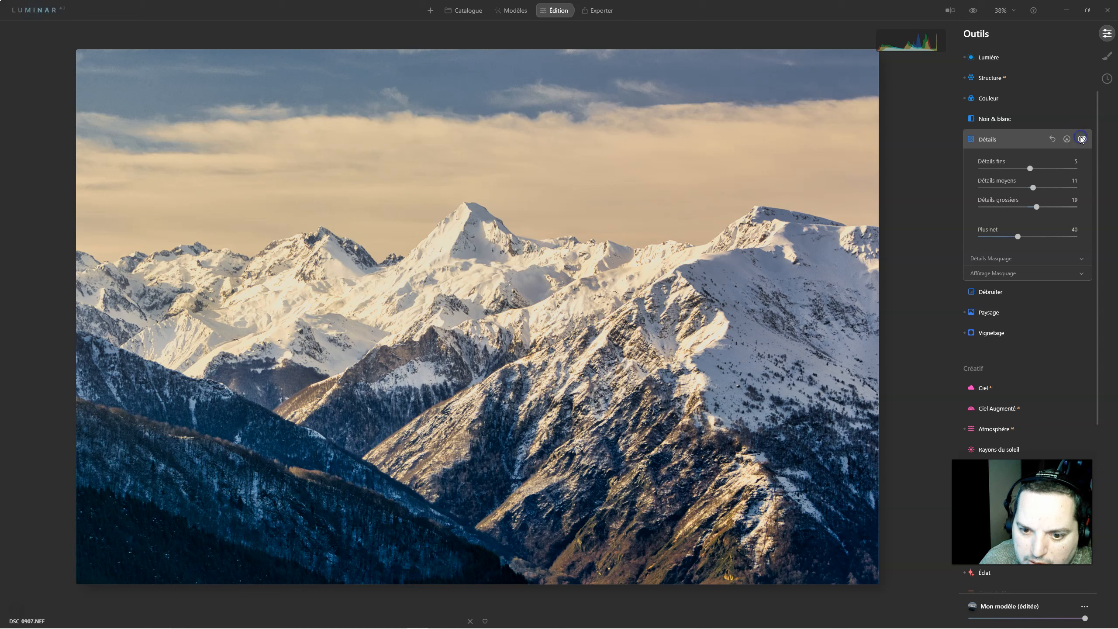